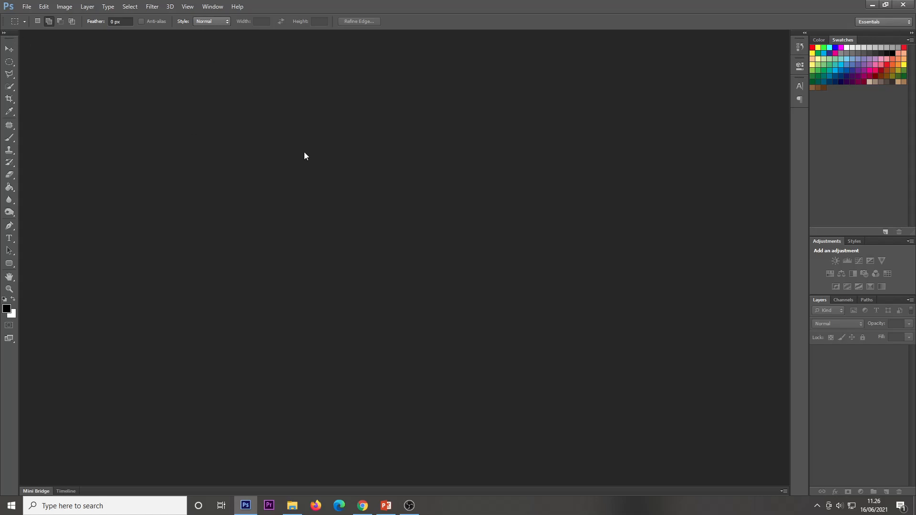
Open the Best-black-and-white-portraits-by-Platon portrait image from the Downloads folder
left_click(26, 7)
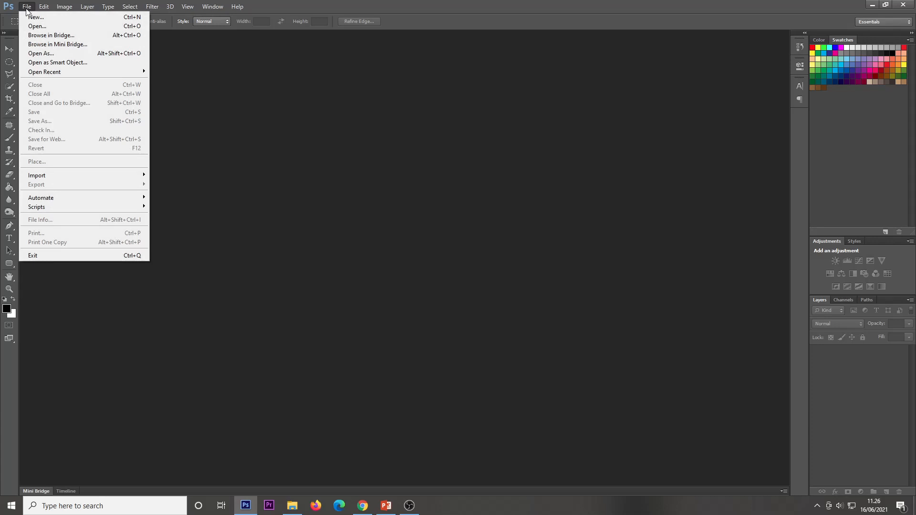
left_click(54, 29)
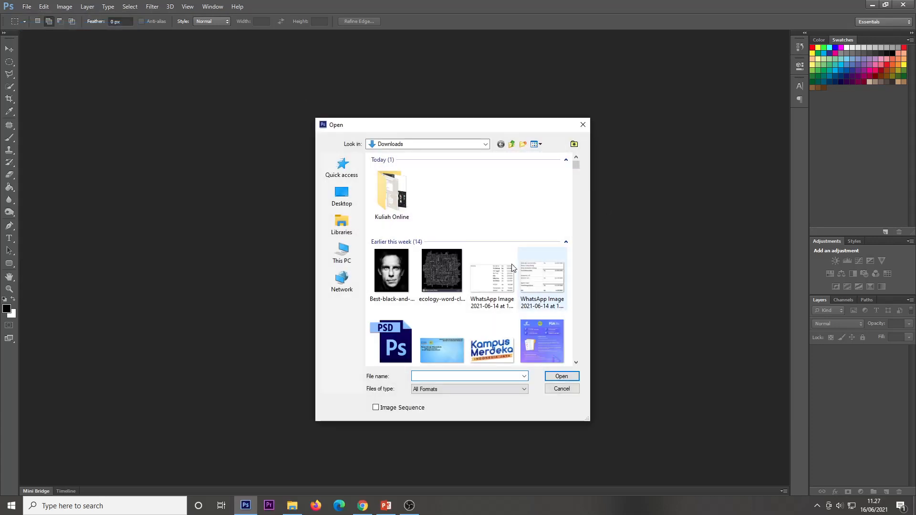
left_click(394, 276)
left_click(562, 377)
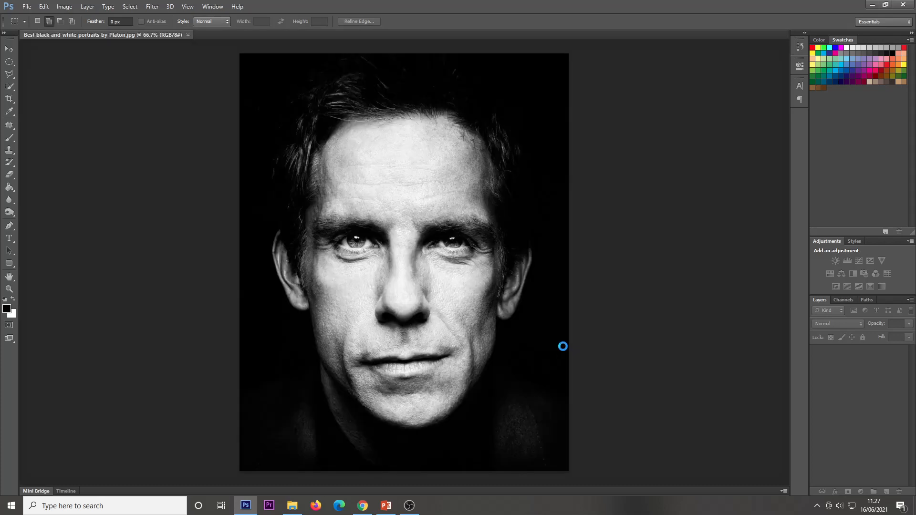
Unlock the background layer by converting it into a regular layer
left_click(10, 49)
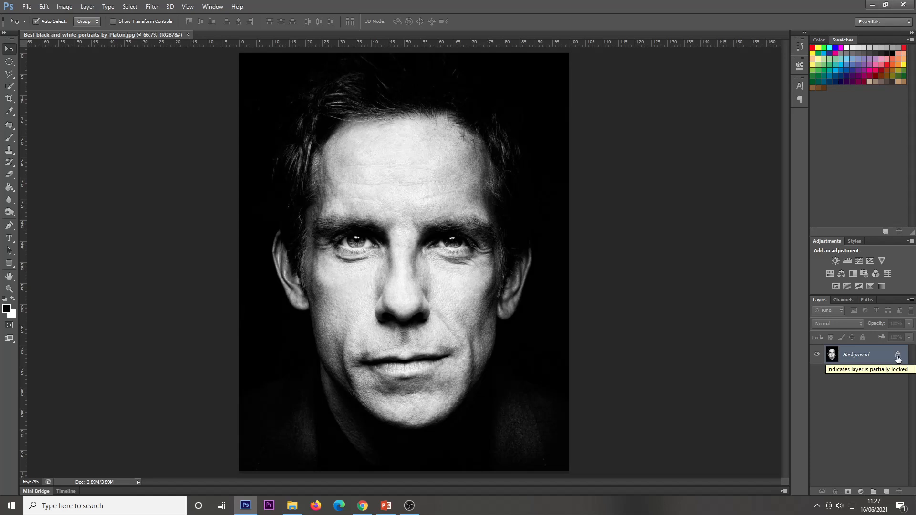
double_click(897, 357)
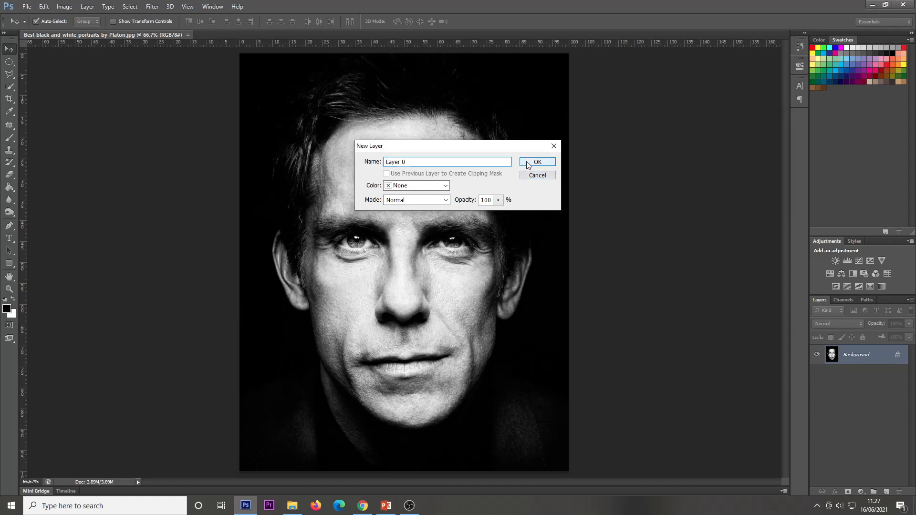
left_click(529, 162)
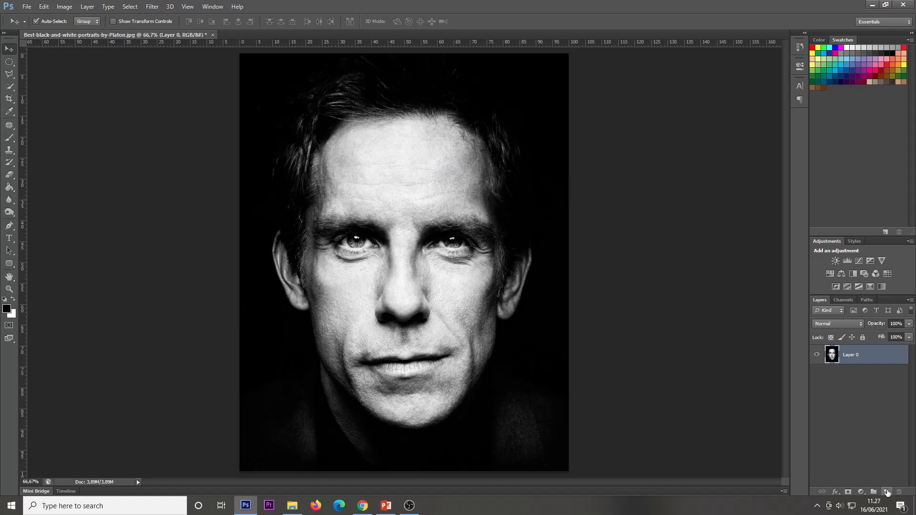
Add a new empty layer and place a vertical guide at the image's horizontal centre, 50%
left_click(886, 491)
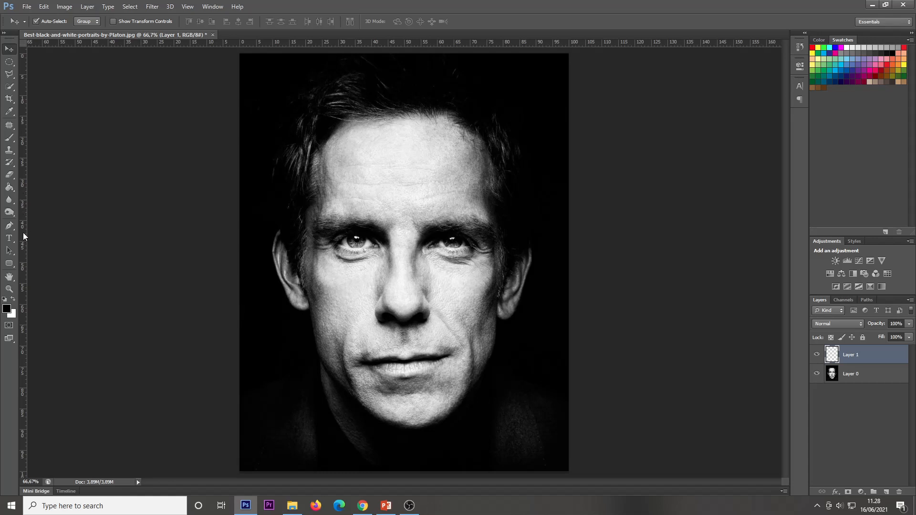
left_click_drag(24, 235, 405, 312)
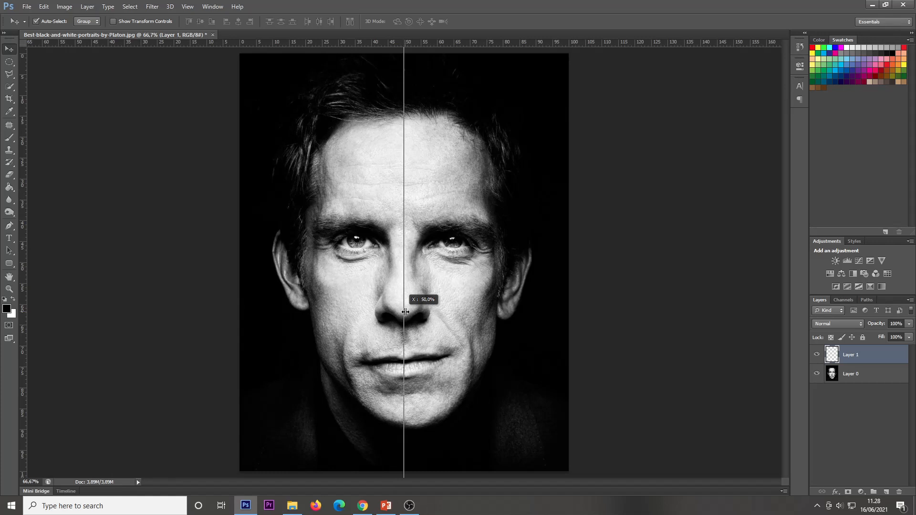
left_click_drag(405, 312, 405, 312)
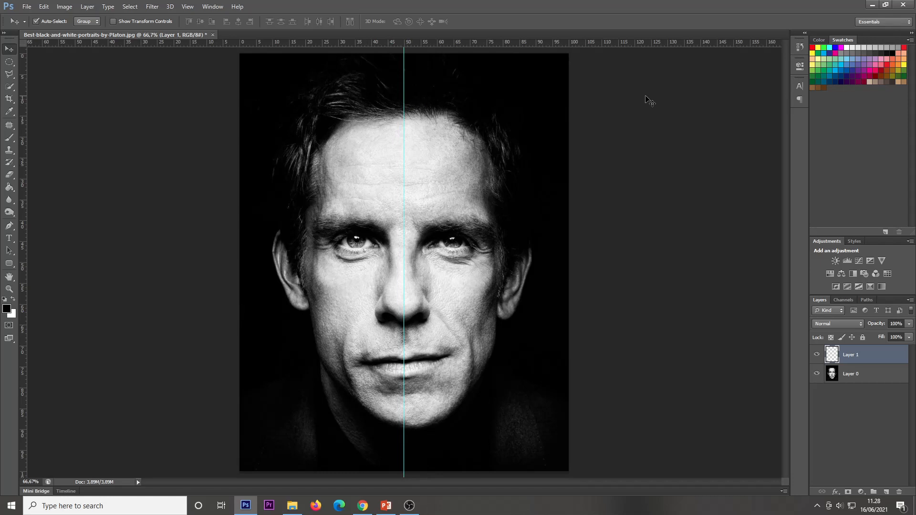
Select the left half of the image, up to the centre guide, with the Rectangular Marquee Tool
left_click(8, 63)
left_click(52, 60)
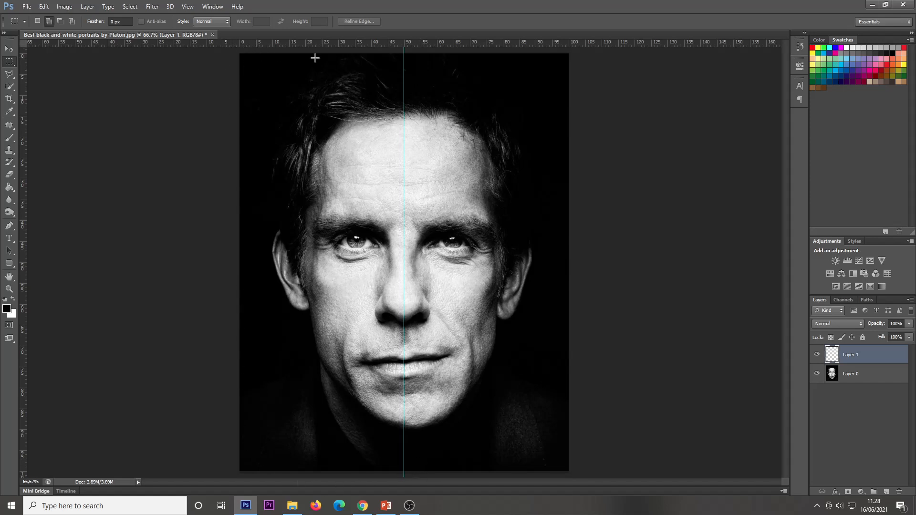
right_click(9, 63)
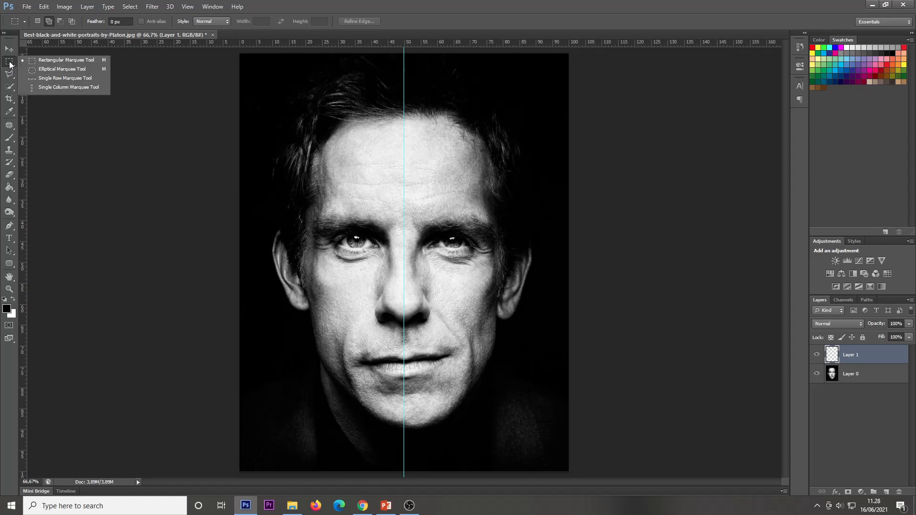
left_click(39, 61)
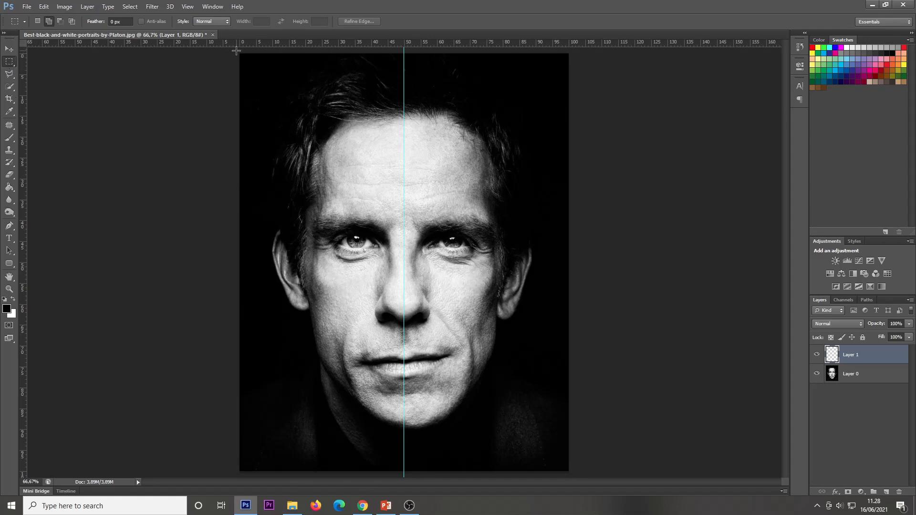
left_click_drag(236, 51, 403, 472)
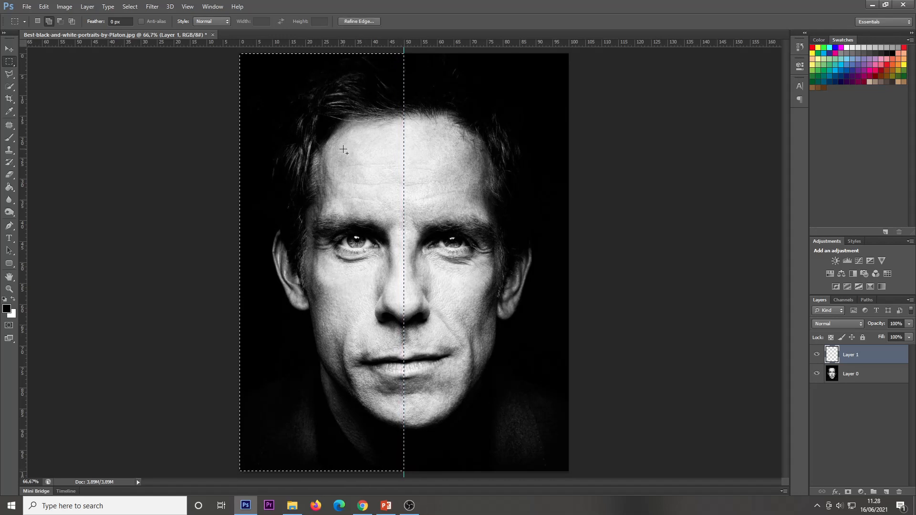
Fill the left-half selection on the new layer with black (000000) using the Paint Bucket Tool
left_click(9, 48)
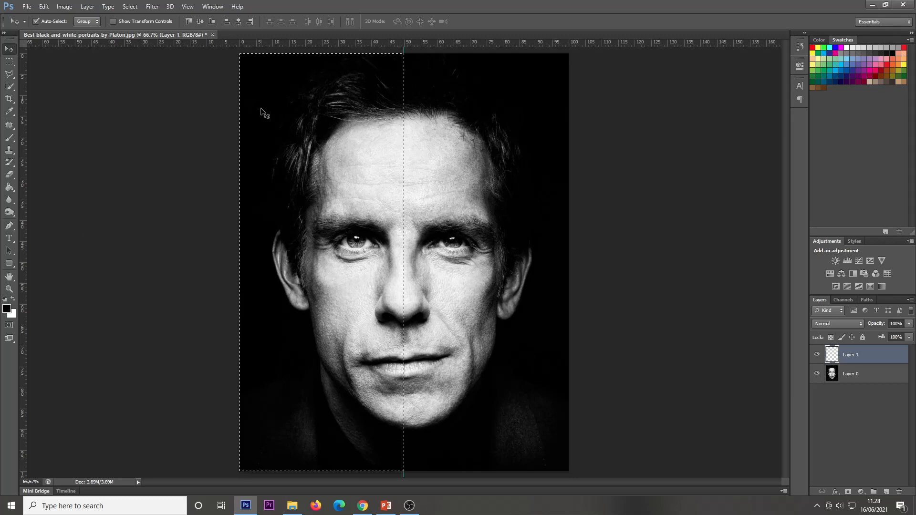
left_click(8, 190)
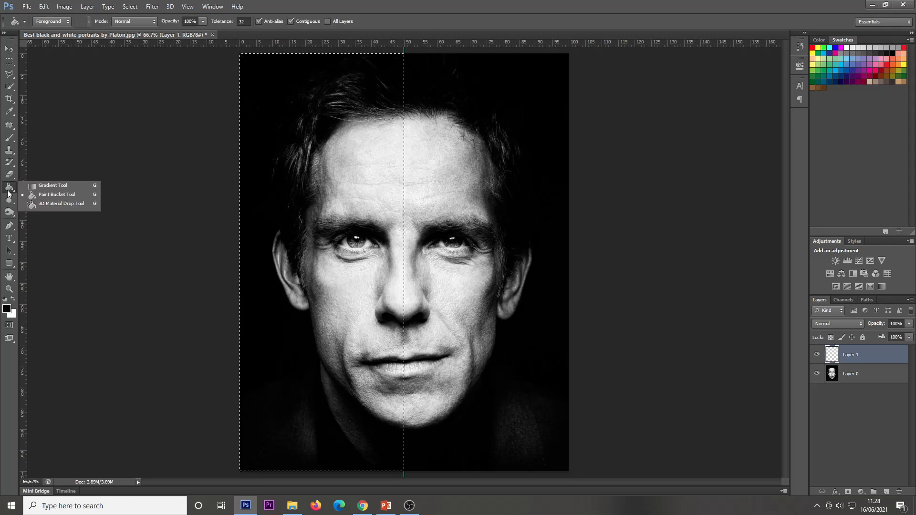
left_click(57, 198)
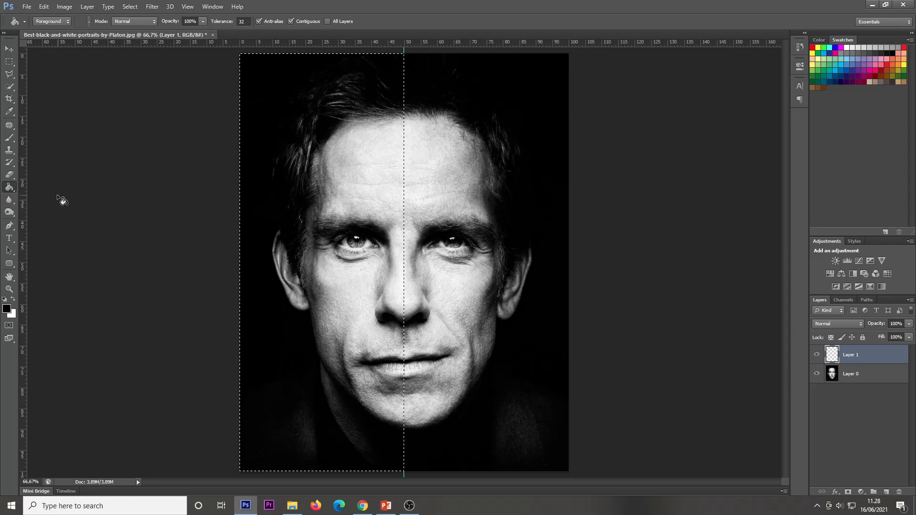
left_click(7, 310)
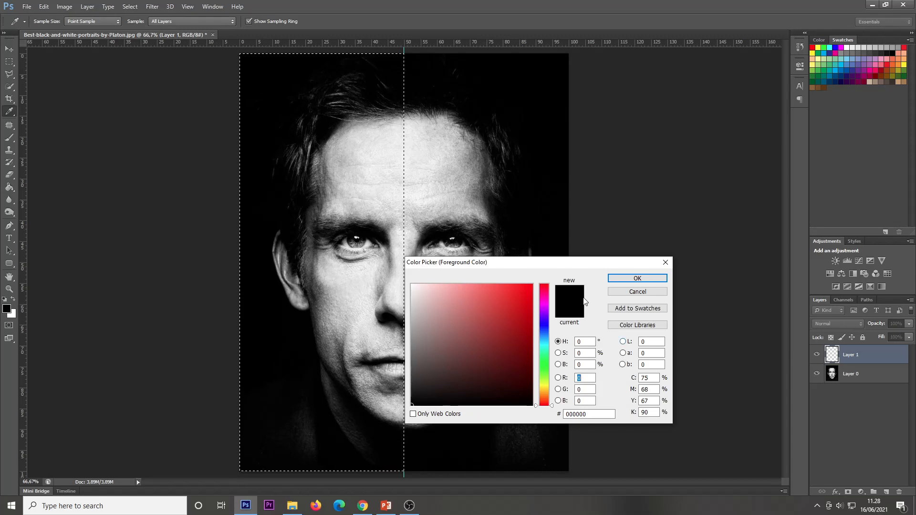
left_click(638, 278)
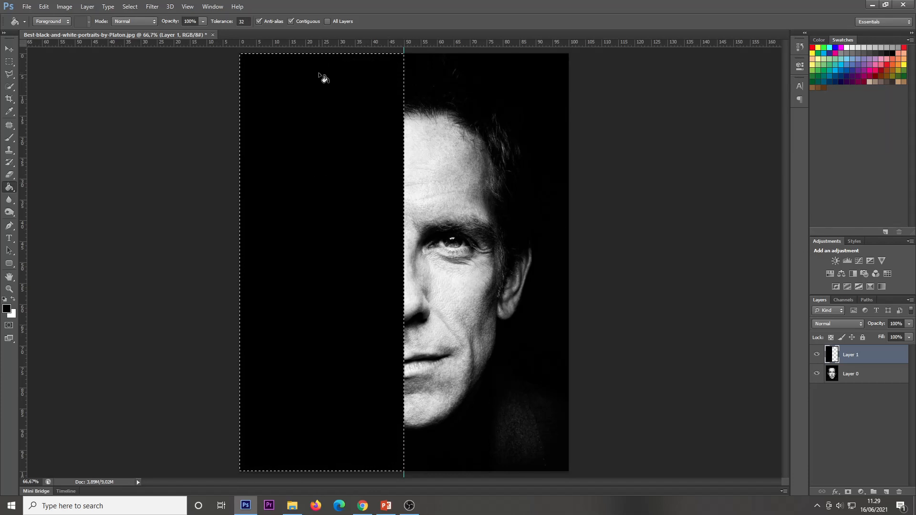
Clear the selection and add another new empty layer at the top of the stack
left_click(9, 49)
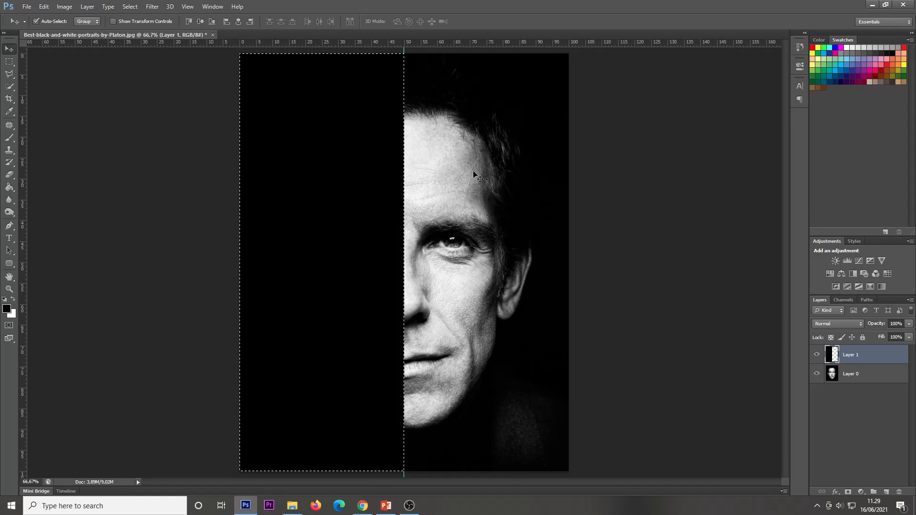
key("ctrl+d")
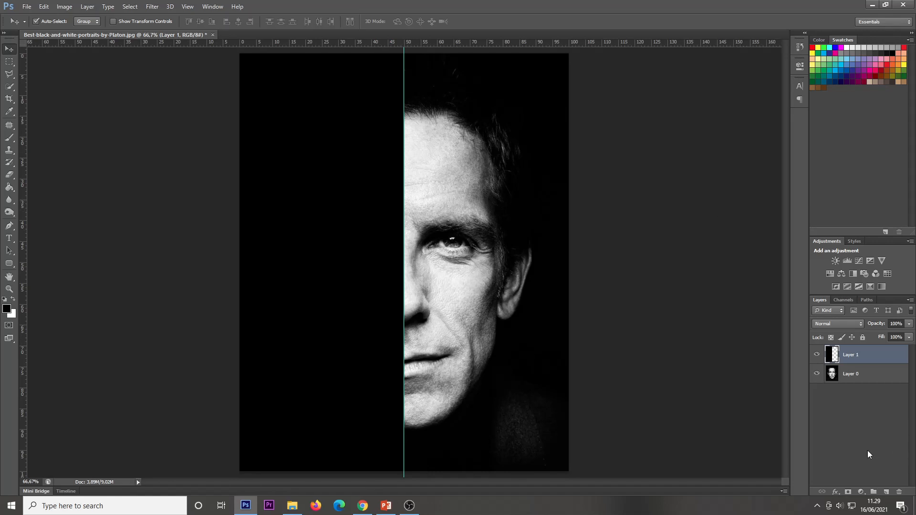
left_click(886, 492)
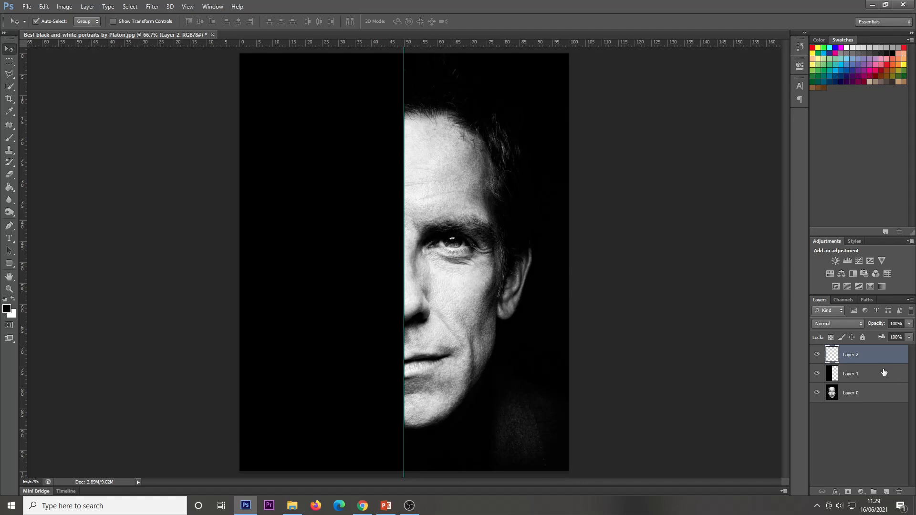
Lower the black half layer's fill to 83% so the face shows through faintly
left_click(884, 372)
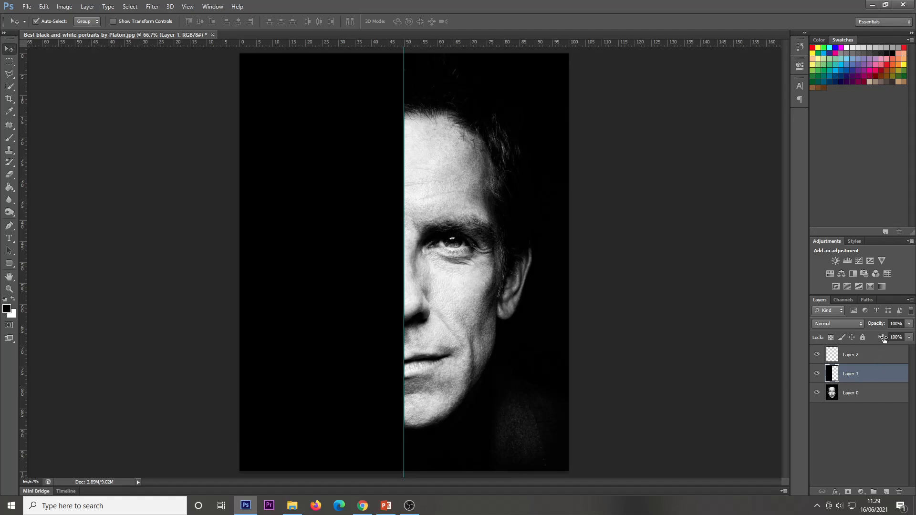
left_click_drag(884, 339, 879, 338)
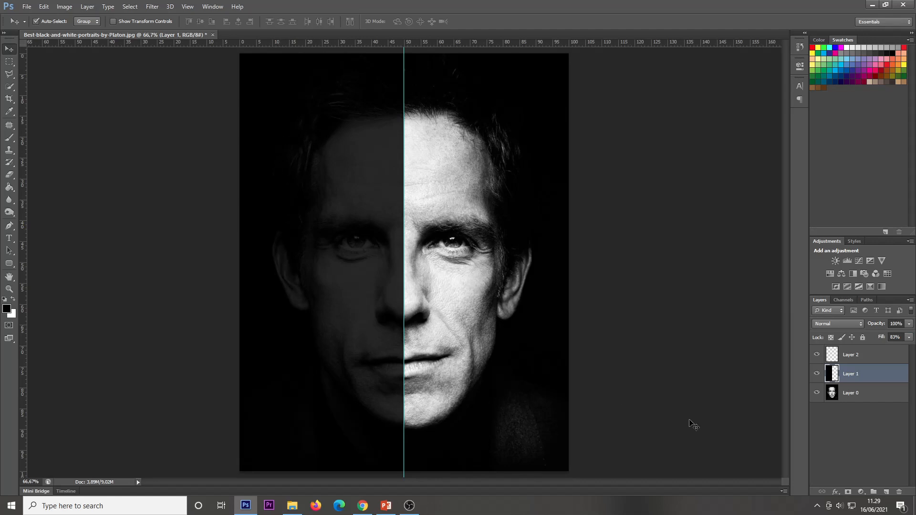
Type the word PEACE in Lemon/Milk 43.8 pt near the top of the left half on the top layer
left_click(864, 360)
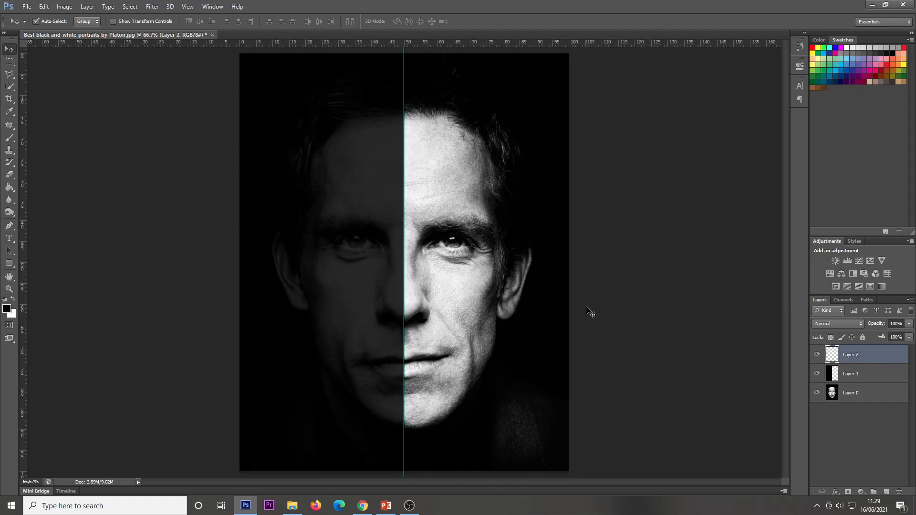
left_click(8, 240)
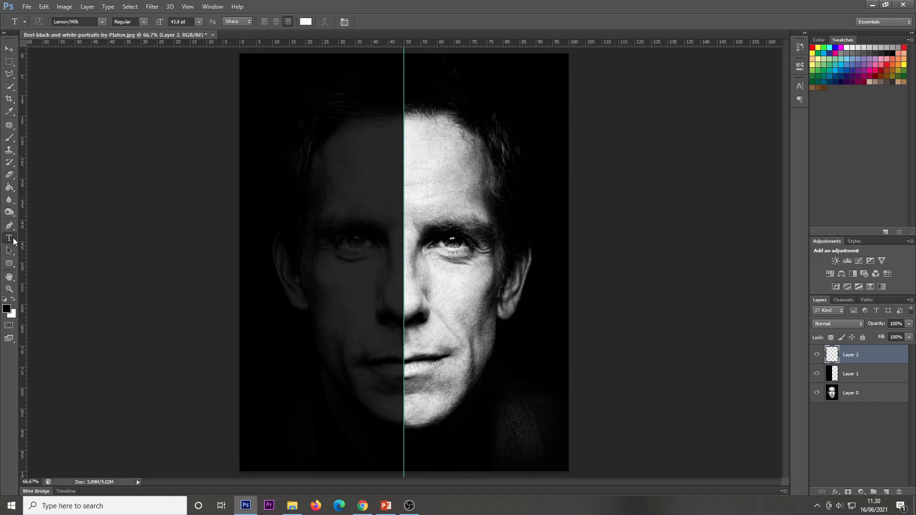
right_click(11, 242)
left_click(43, 239)
left_click(101, 23)
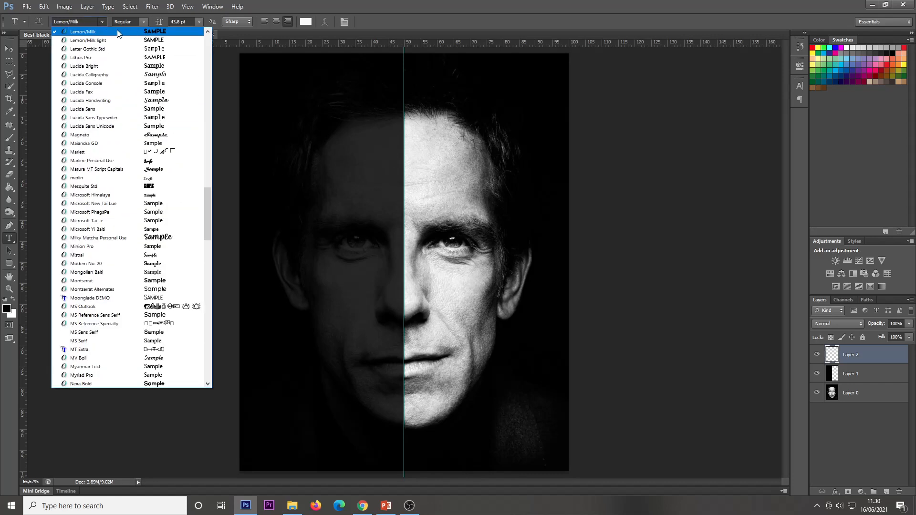
left_click(118, 33)
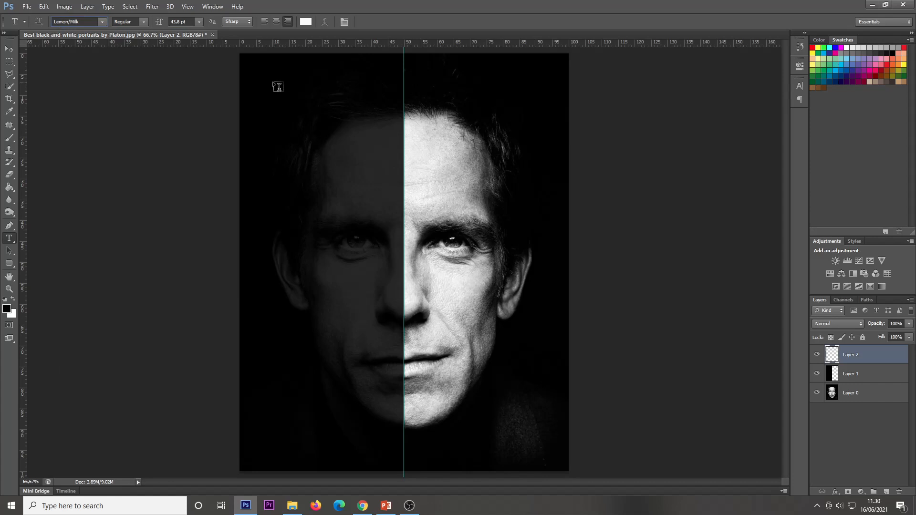
left_click(342, 120)
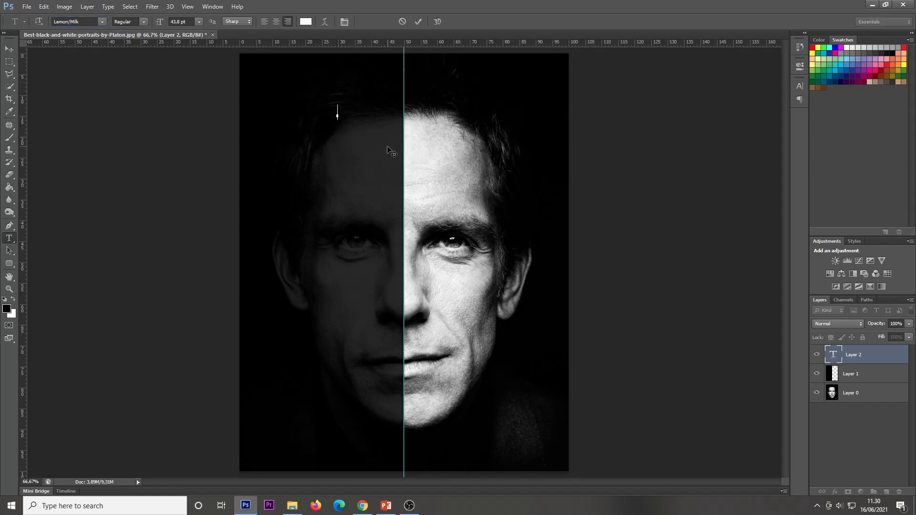
type("PEACE")
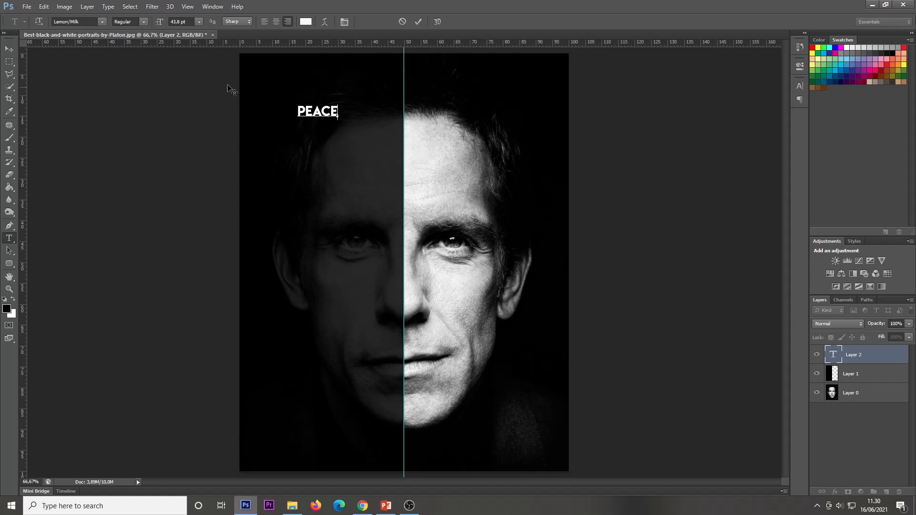
Scale the PEACE text up to about 199% and place it at the top, ending at the centre guide
left_click(9, 49)
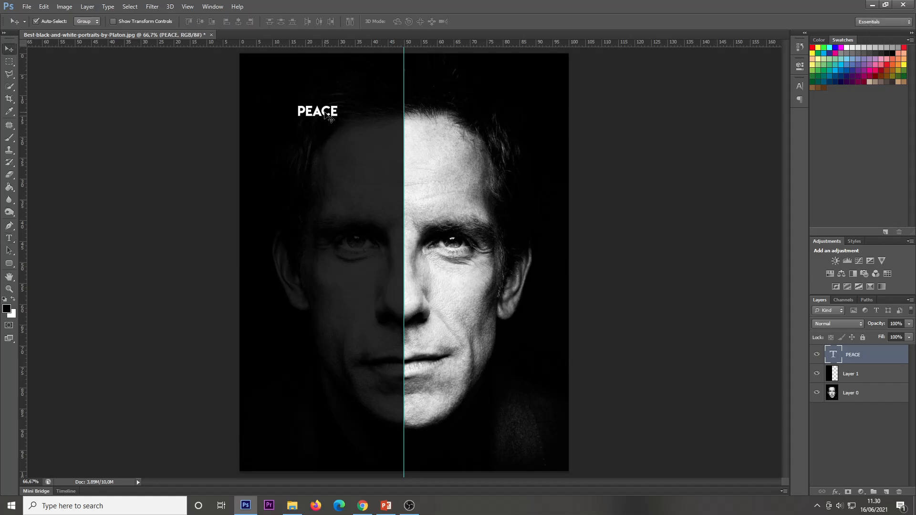
key("ctrl+t")
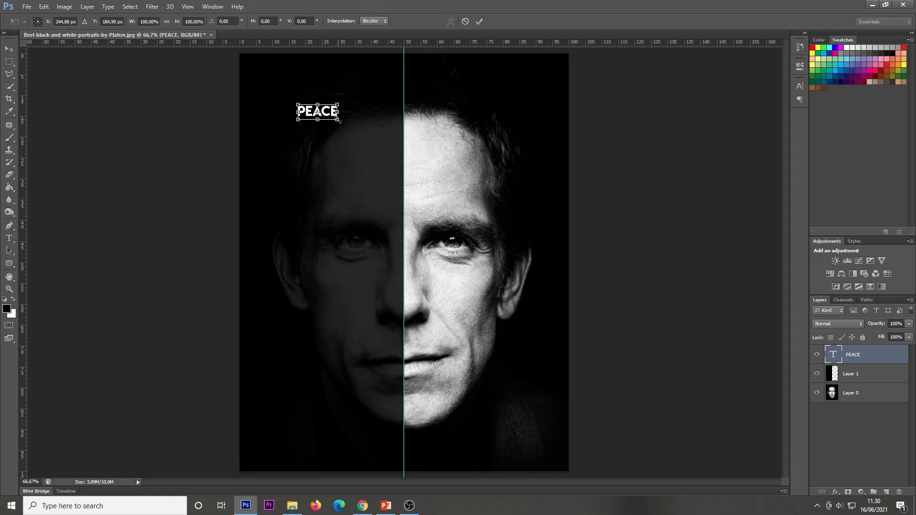
left_click_drag(338, 121, 390, 83)
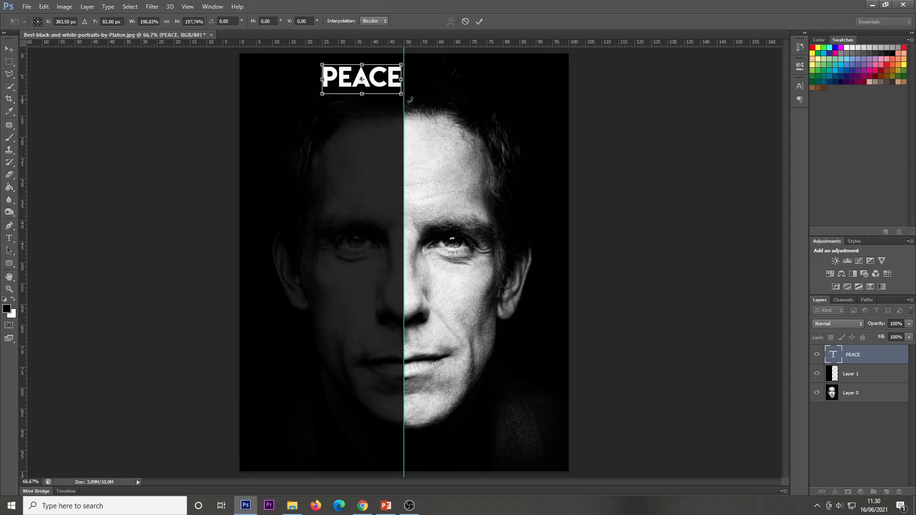
key("Return")
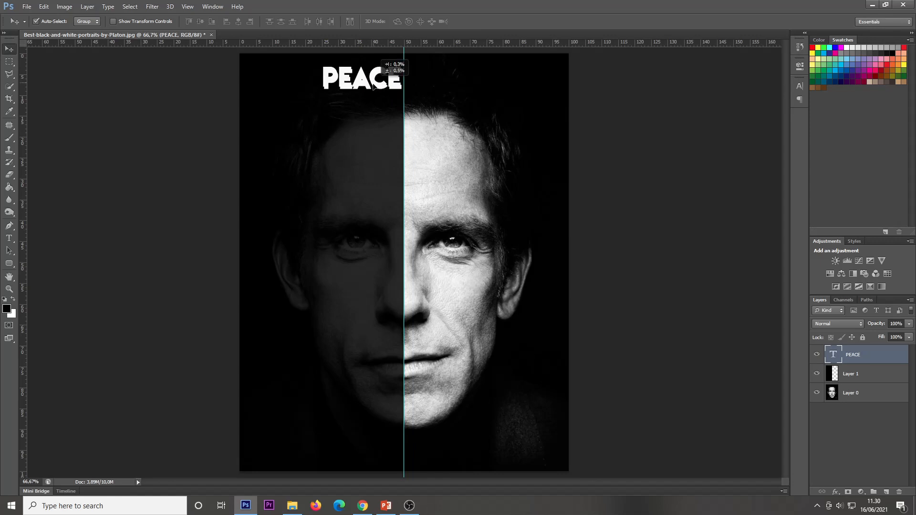
Duplicate the PEACE title below itself and scale the copy up to about 139%, aligned right at the centre guide
left_click_drag(373, 83, 376, 110)
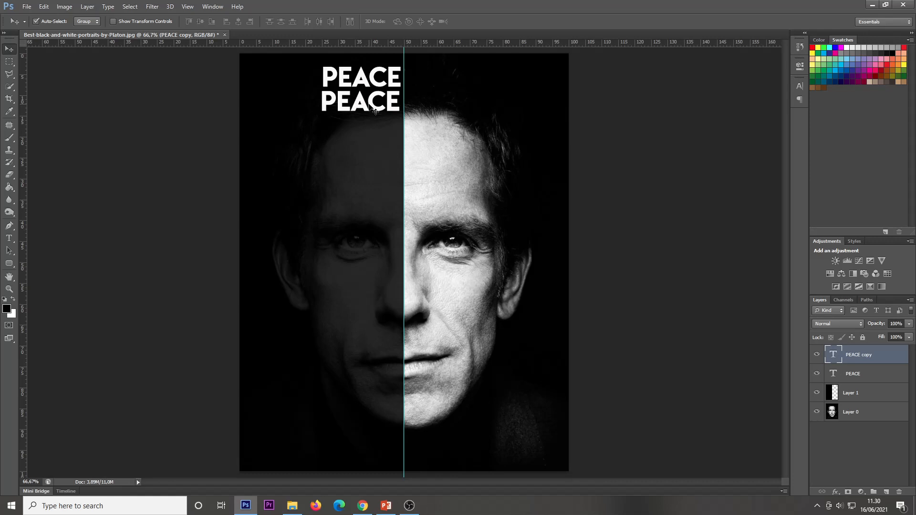
key("ctrl+t")
left_click_drag(321, 119, 292, 128)
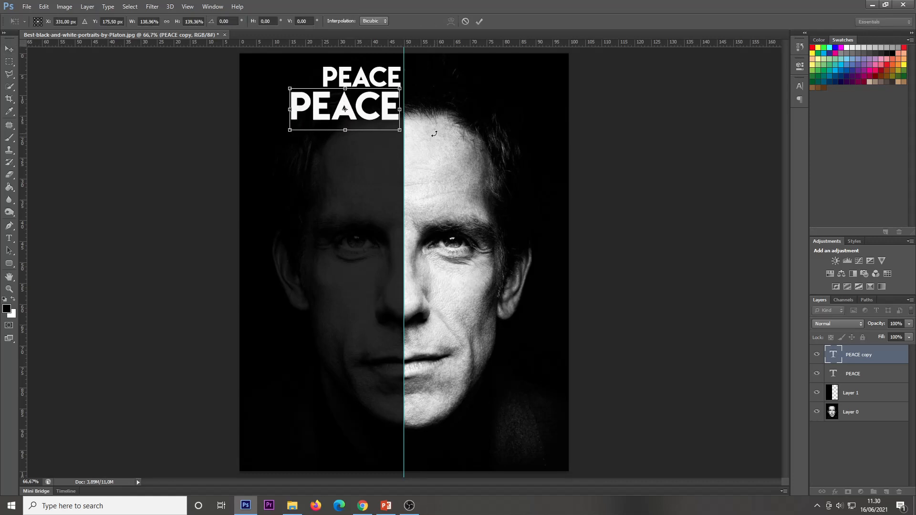
key("Return")
key("Right")
key("Right")
key("Right")
key("Right")
key("Right")
key("Right")
key("Right")
key("Right")
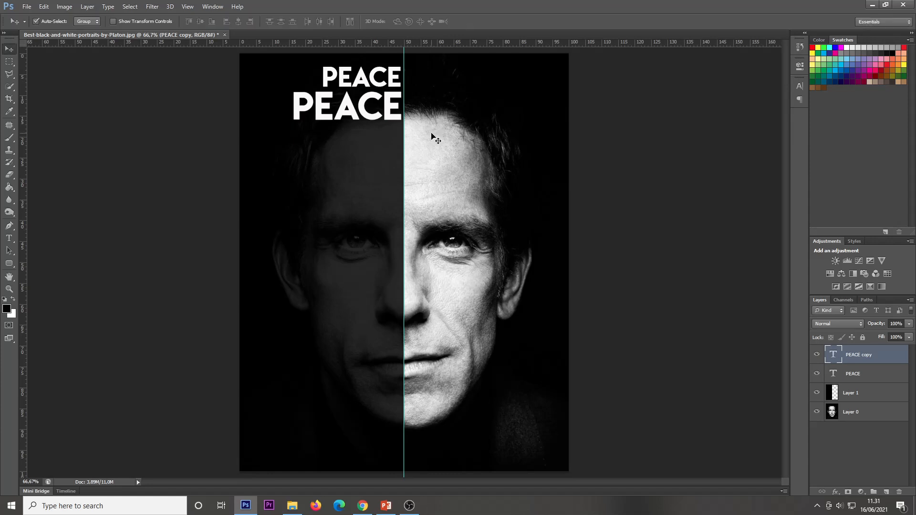
Duplicate the second PEACE line below it and scale the new copy to about 113%, nudging it against the centre guide
left_click_drag(361, 118, 357, 148)
key("ctrl+t")
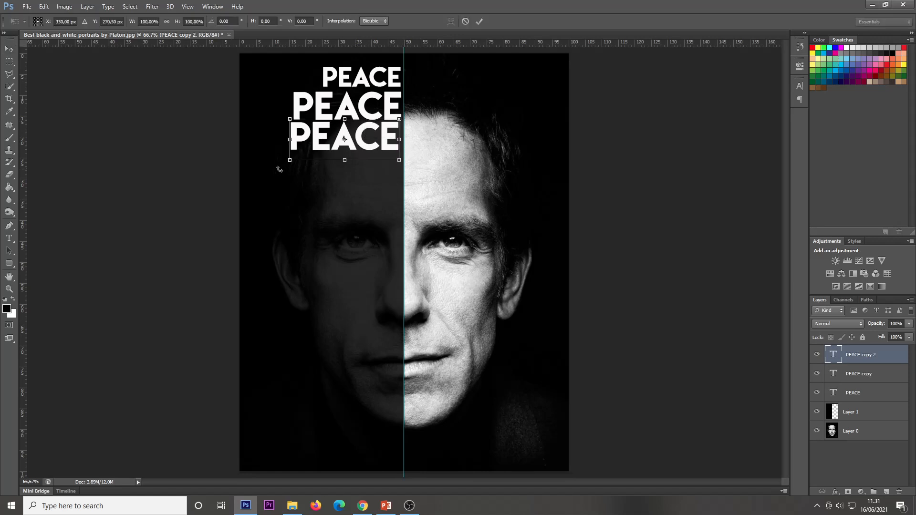
left_click_drag(289, 162, 274, 165)
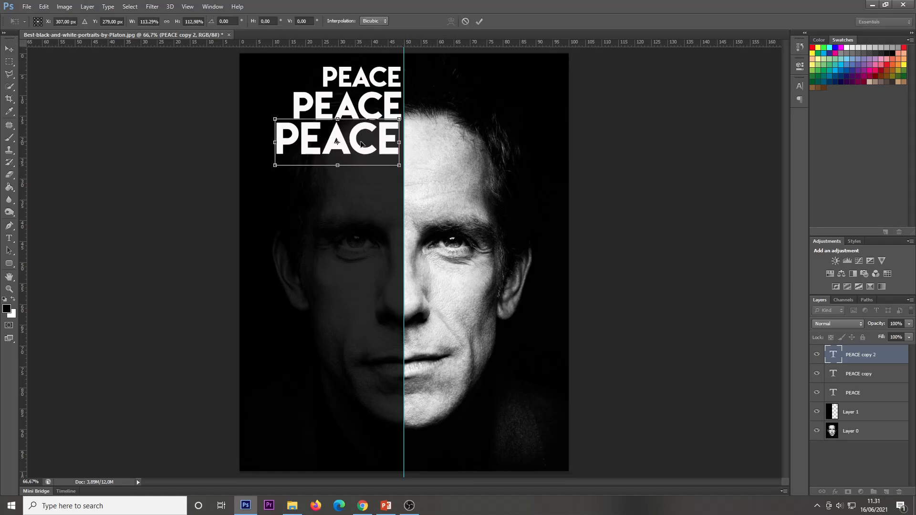
left_click_drag(367, 143, 370, 144)
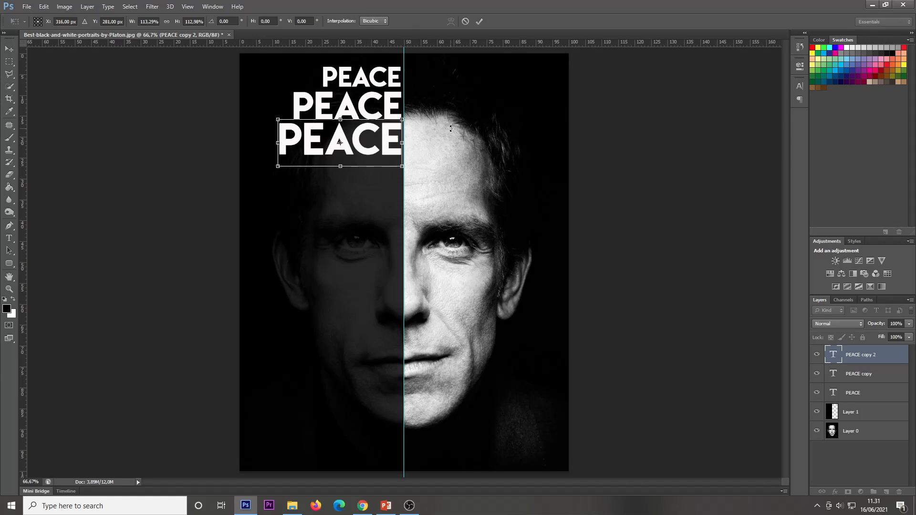
key("Up")
key("Up")
key("Right")
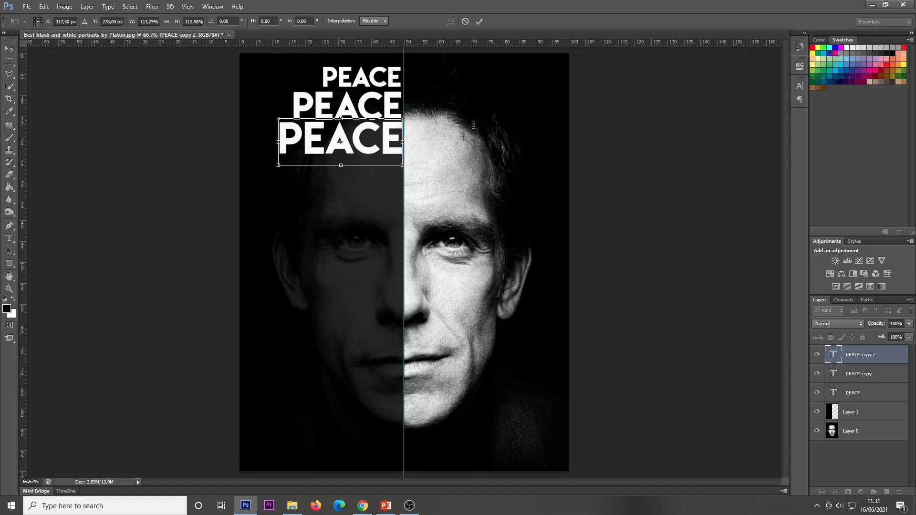
key("Left")
key("Return")
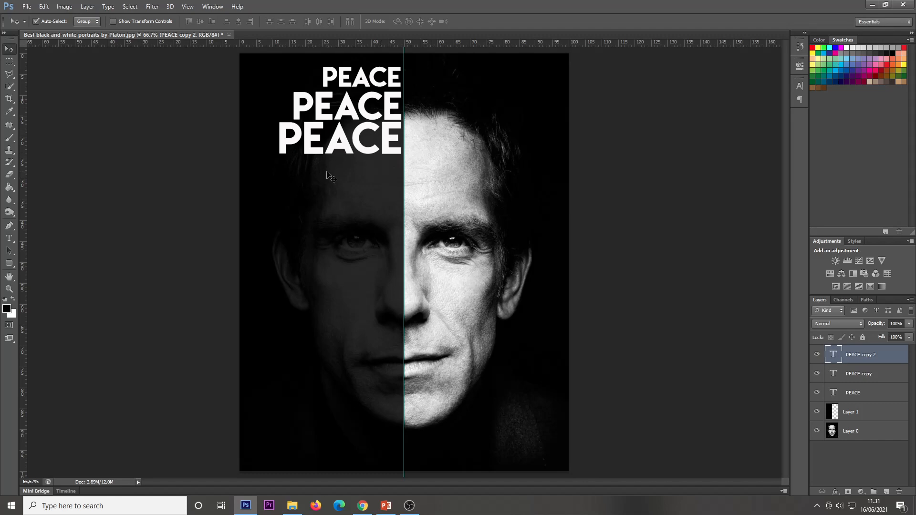
Duplicate the third PEACE line twice, stacking each copy directly beneath the previous one
left_click_drag(329, 152, 329, 183)
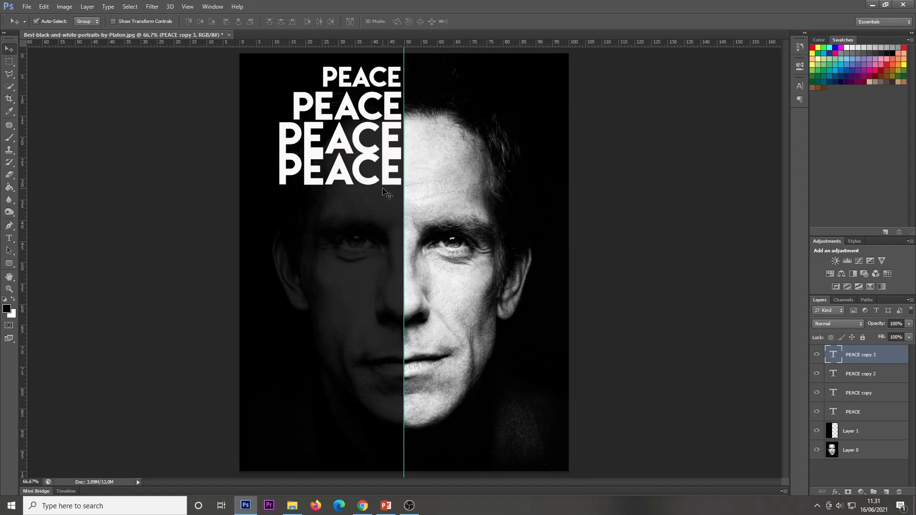
key("Down")
key("Down")
key("Down")
key("Down")
key("Down")
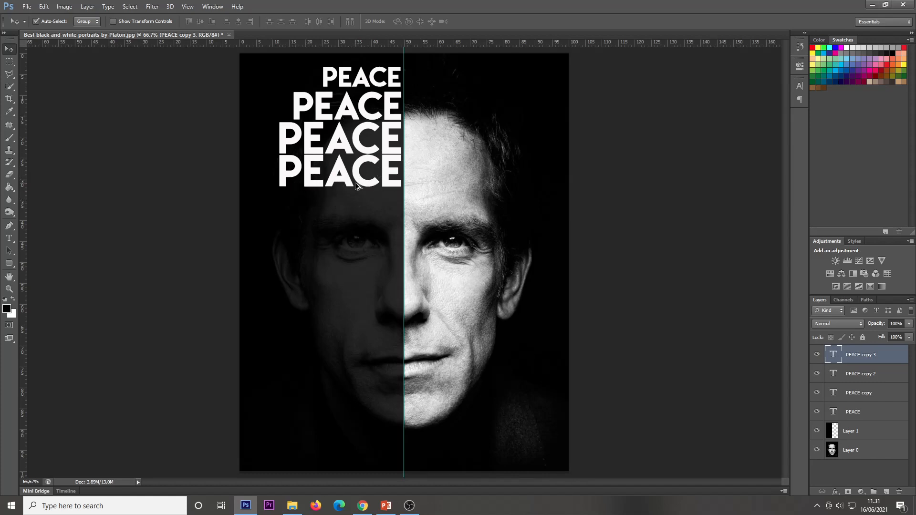
left_click_drag(357, 183, 359, 214)
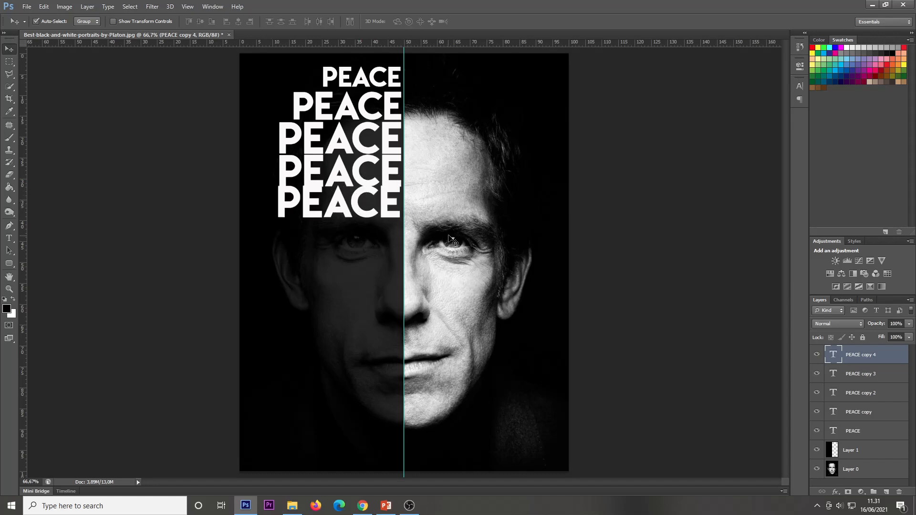
key("Down")
key("Down")
key("Down")
key("Down")
key("Down")
key("Down")
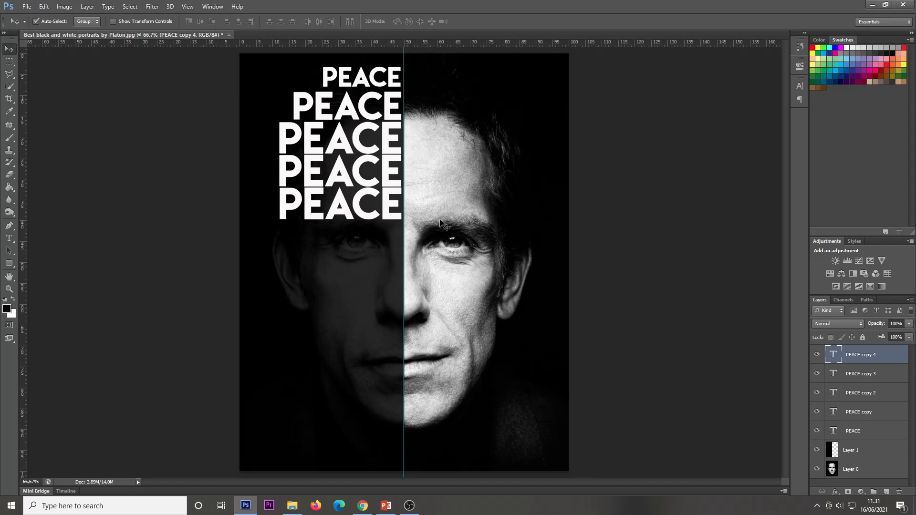
Add two more PEACE copies below the stack, nudging each into line with the centre guide
left_click_drag(377, 213, 375, 241)
key("Right")
key("Right")
key("Right")
key("Right")
key("Right")
key("Right")
key("Right")
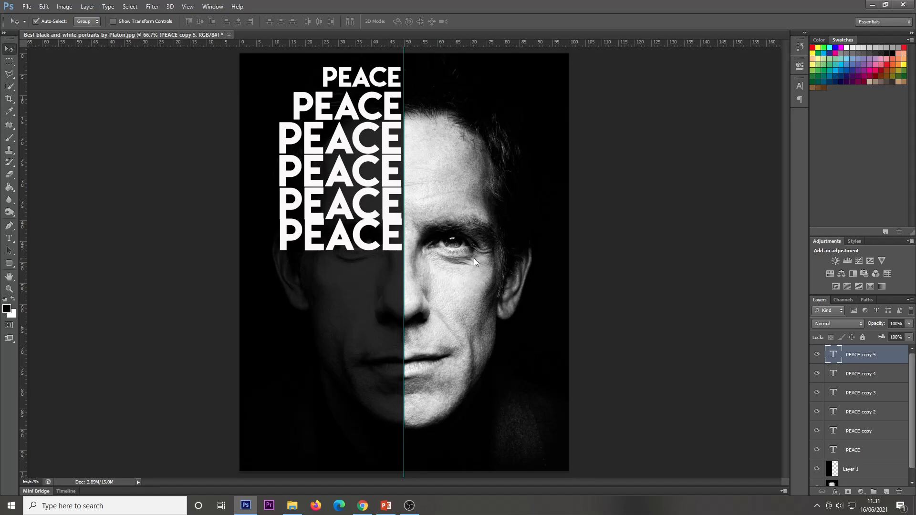
key("Down")
key("Down")
key("Down")
key("Down")
key("Down")
key("Down")
key("Down")
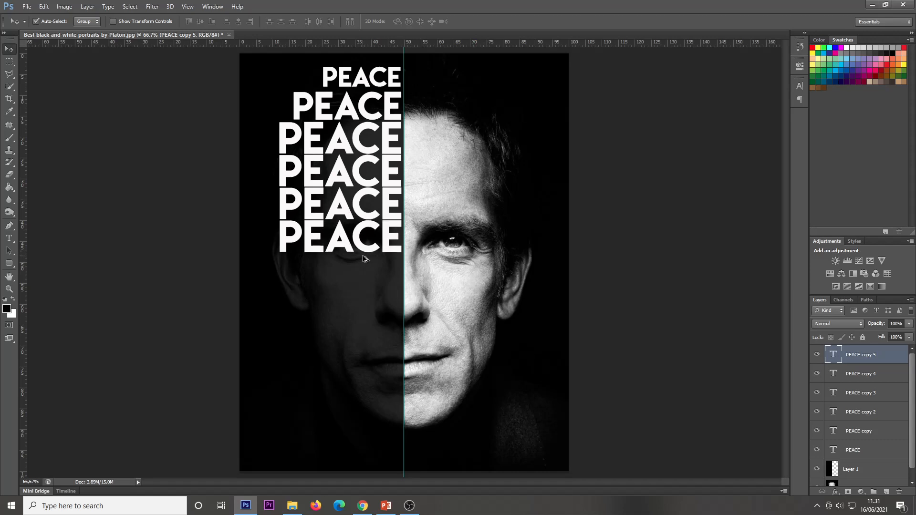
left_click_drag(362, 252, 365, 281)
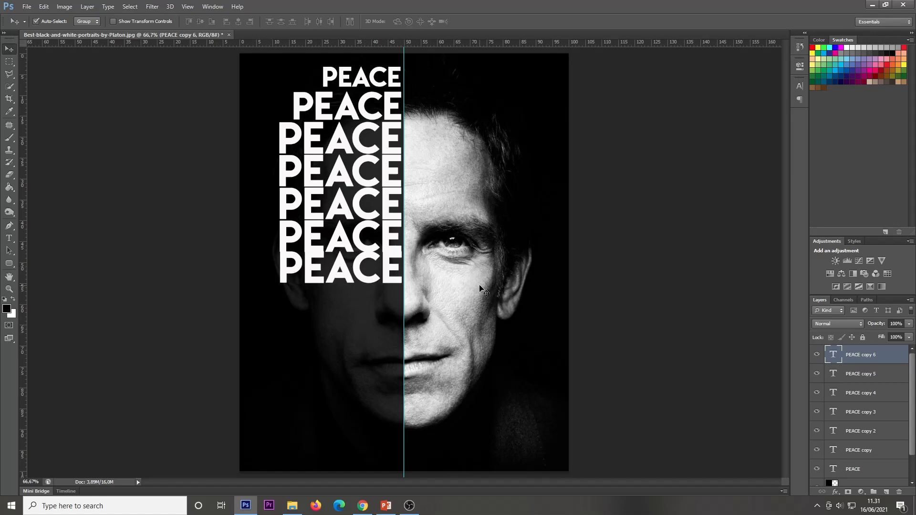
key("Down")
key("Down")
key("Down")
key("Down")
key("Down")
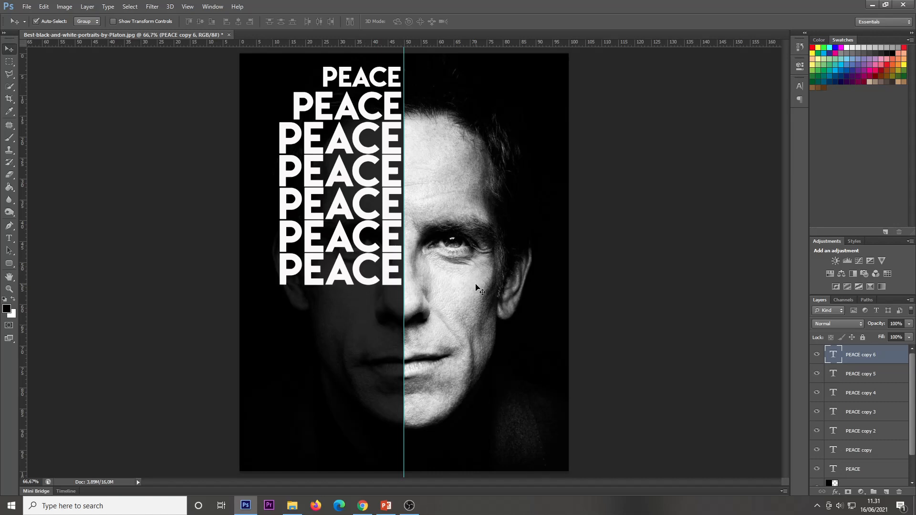
Duplicate the bottom PEACE line again and nudge the copy snugly beneath the stack
left_click_drag(363, 282, 360, 312)
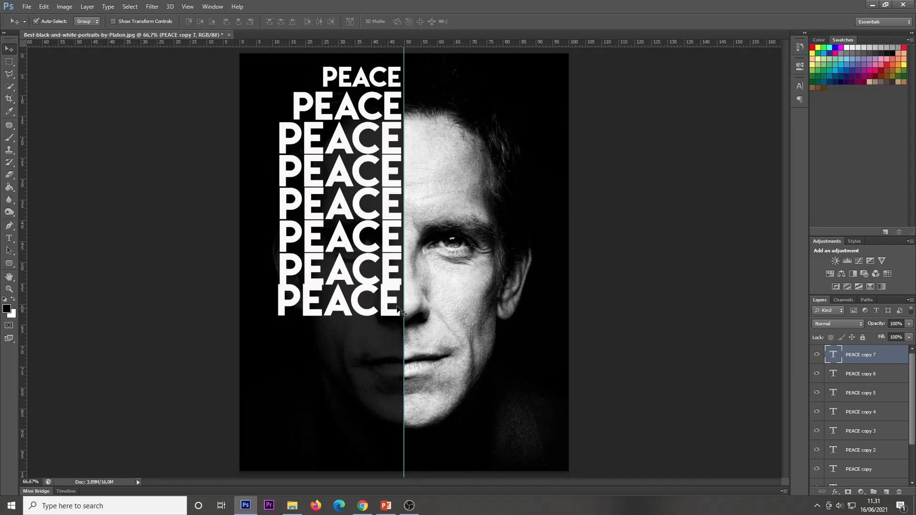
key("Right")
key("Right")
key("Right")
key("Right")
key("Right")
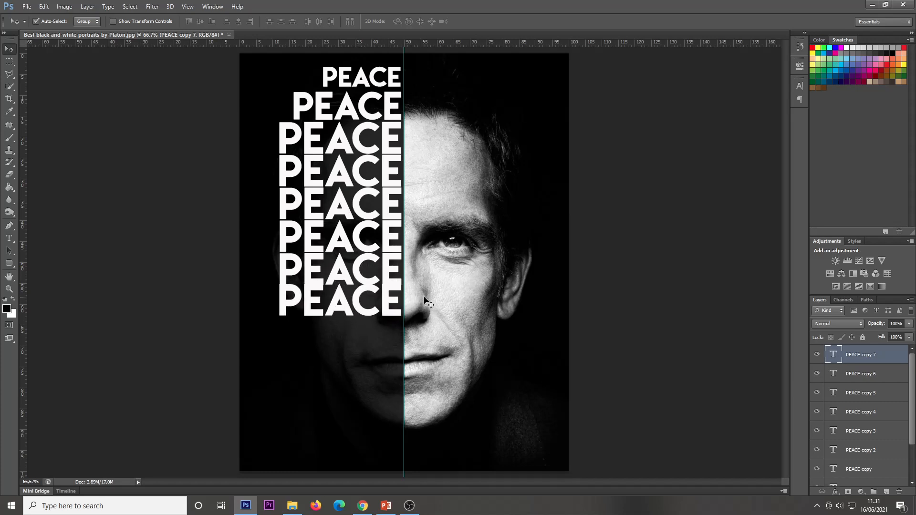
key("Down")
key("Down")
key("Down")
key("Down")
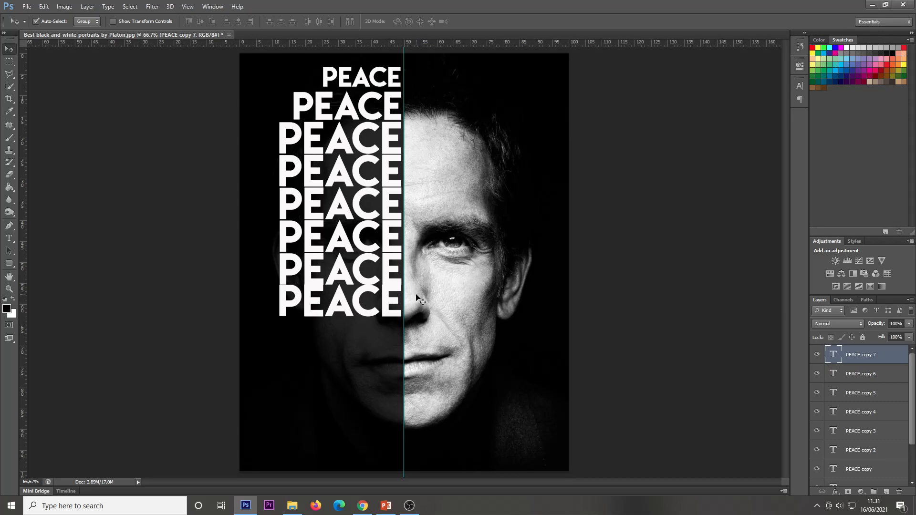
key("Down")
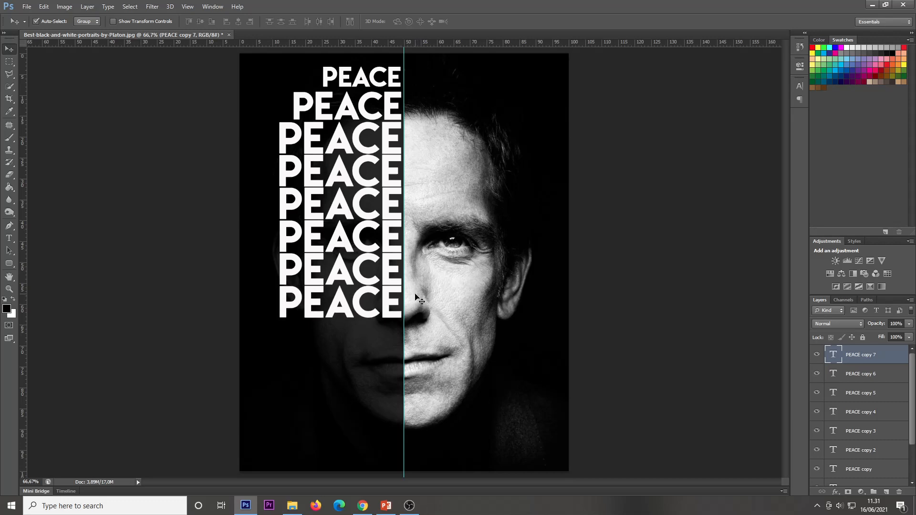
Duplicate the bottom line once more and nudge the new copy up and left under the stack
left_click_drag(389, 304, 385, 340)
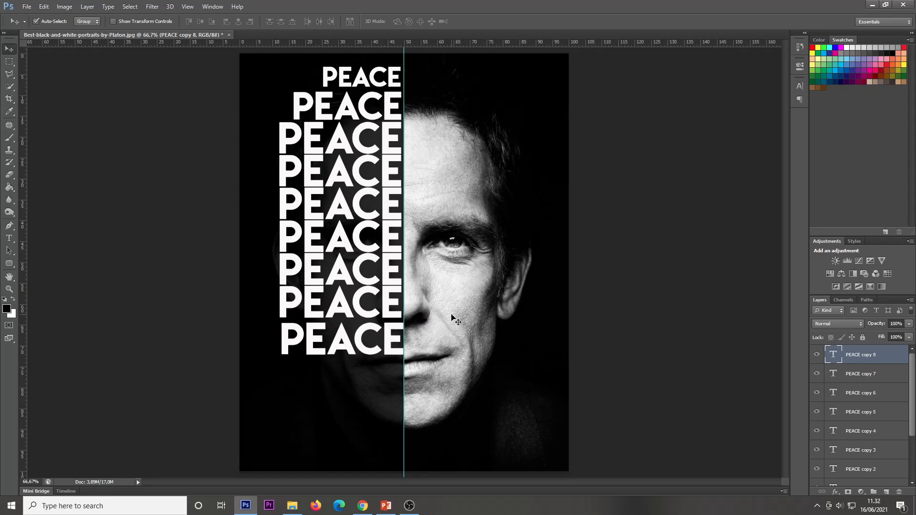
key("Up")
key("Up")
key("Up")
key("Up")
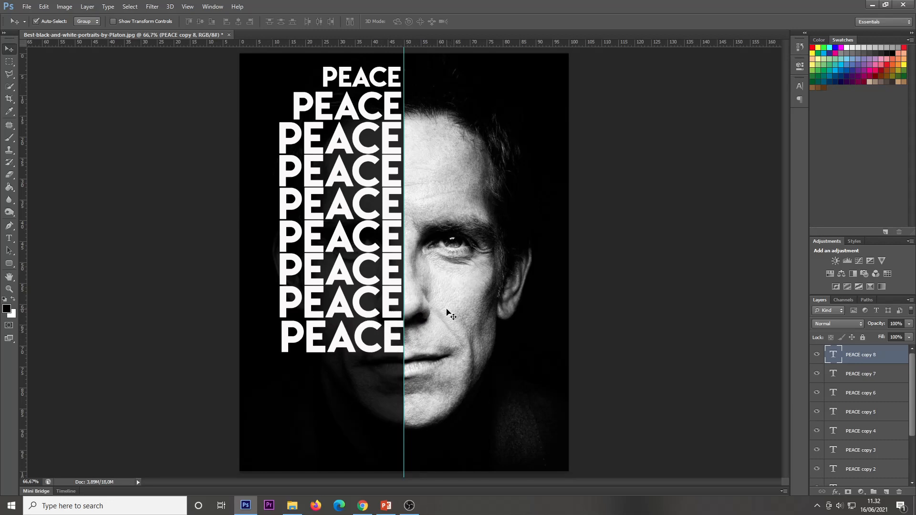
key("Left")
key("Left")
key("Left")
key("Left")
key("Left")
key("Left")
key("Left")
key("Left")
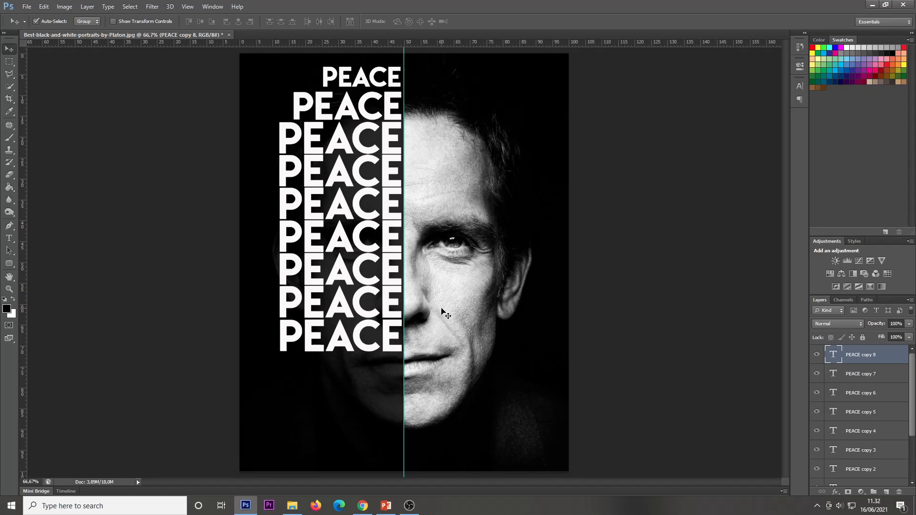
Scale the newest PEACE copy down to about 81%, keeping it right-aligned at the centre guide
key("ctrl+t")
left_click_drag(274, 365, 300, 359)
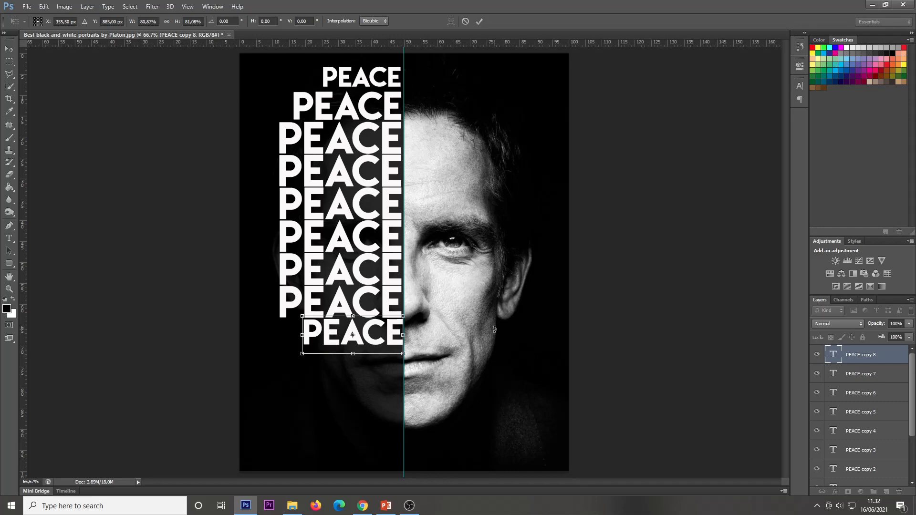
key("Left")
key("Left")
key("Left")
key("Left")
key("Left")
key("Left")
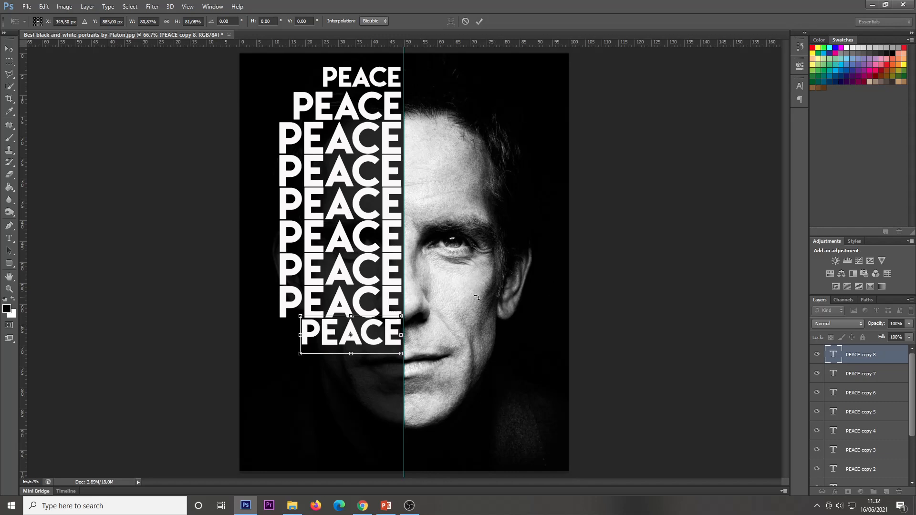
key("Return")
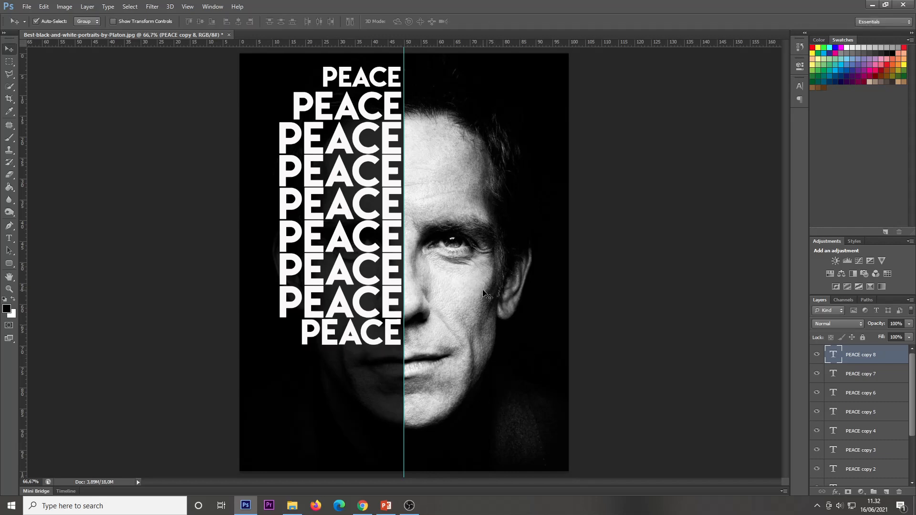
Duplicate the smaller PEACE line to add two more lines below it, nudging them into place
left_click_drag(364, 344, 372, 404)
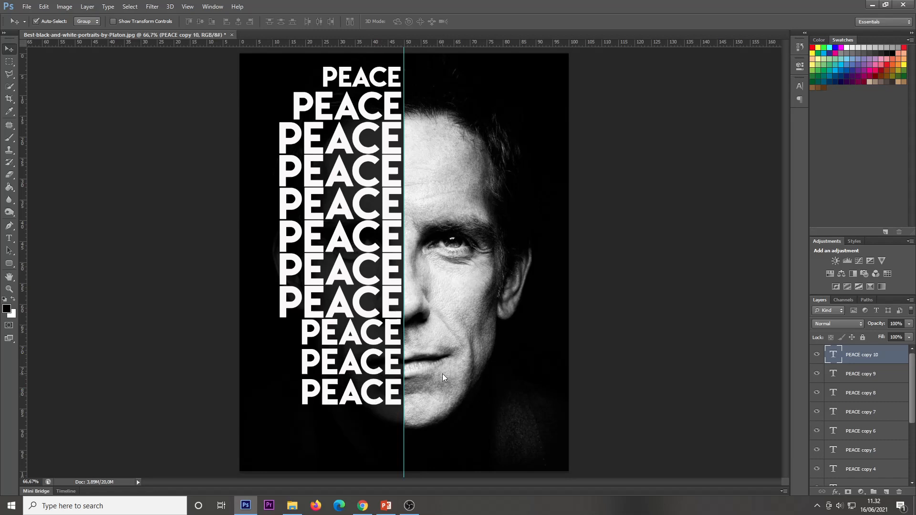
key("Up")
key("Up")
key("Up")
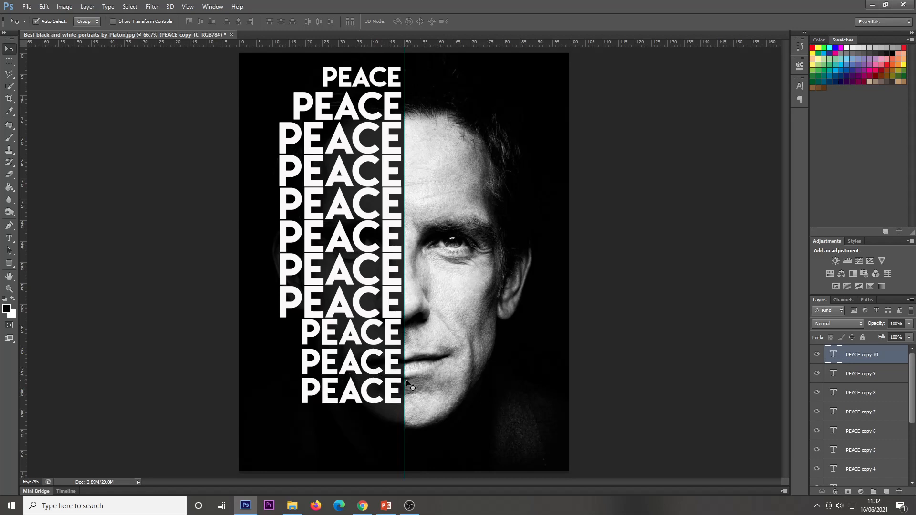
Add two more PEACE copies at the bottom of the poster and scale the last one to about 85%
left_click_drag(364, 403, 341, 466)
key("ctrl+t")
key("Return")
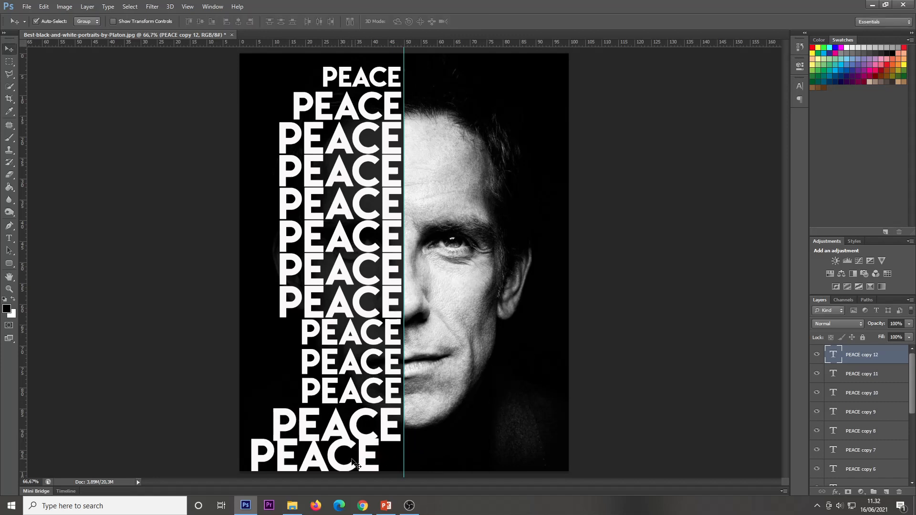
key("ctrl+t")
left_click_drag(379, 436, 392, 457)
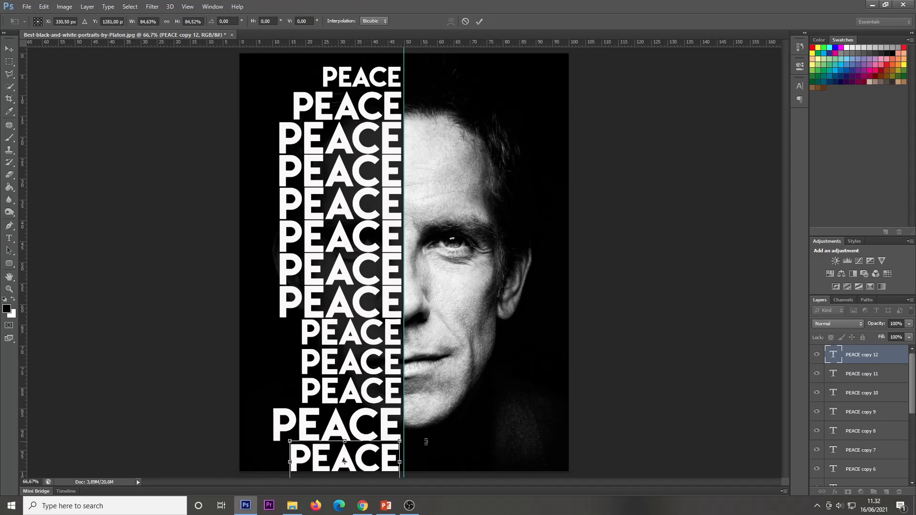
key("Up")
key("Return")
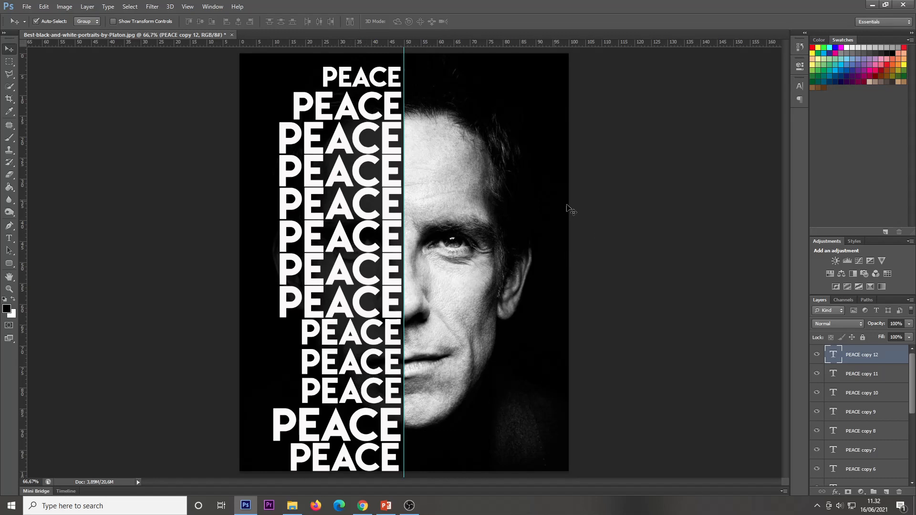
Select all the PEACE text layers together, from the top copy down to the original
scroll(870, 372, "down", 3)
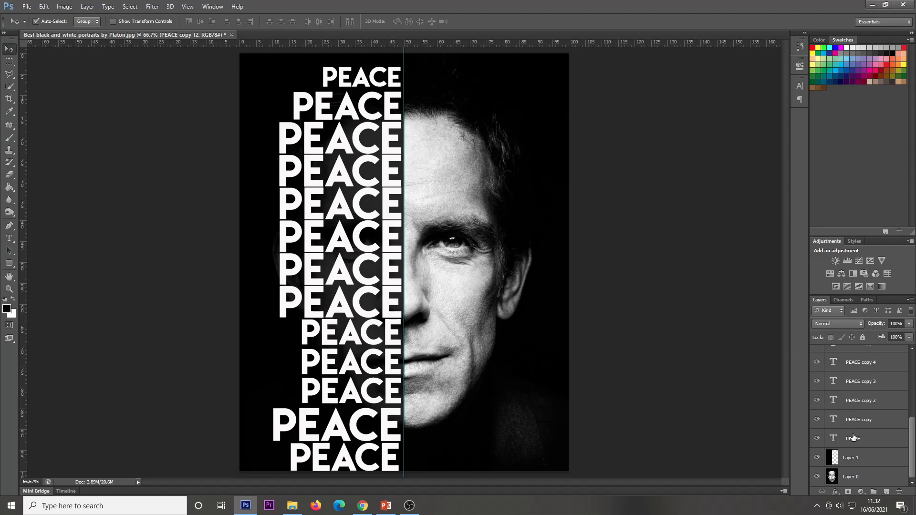
scroll(857, 439, "up", 5)
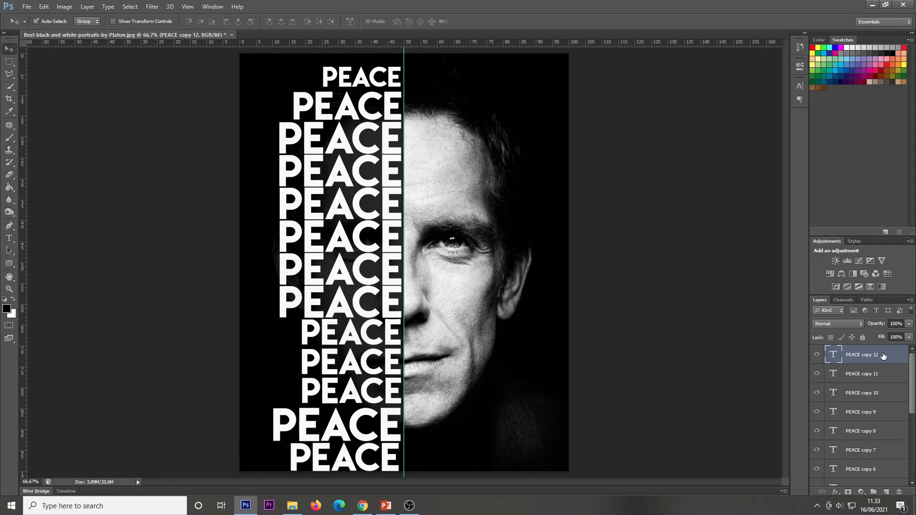
scroll(883, 356, "down", 5)
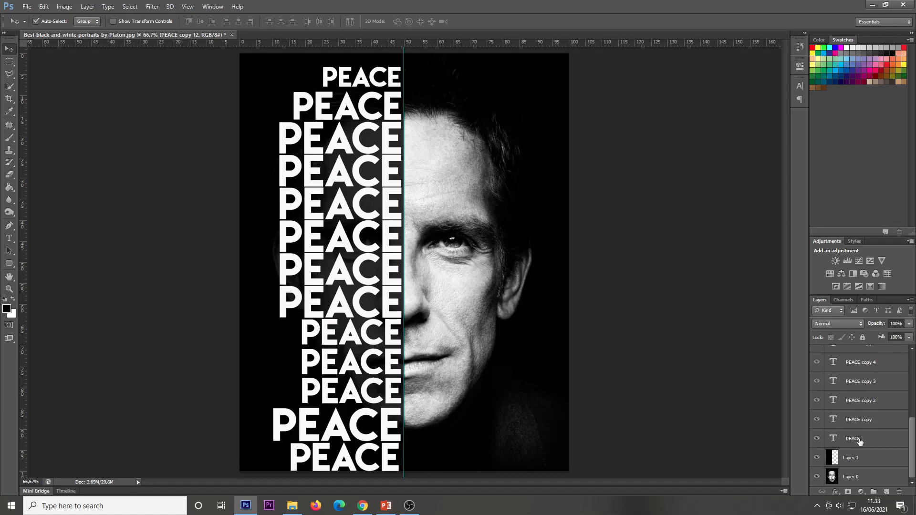
left_click(858, 440, "shift")
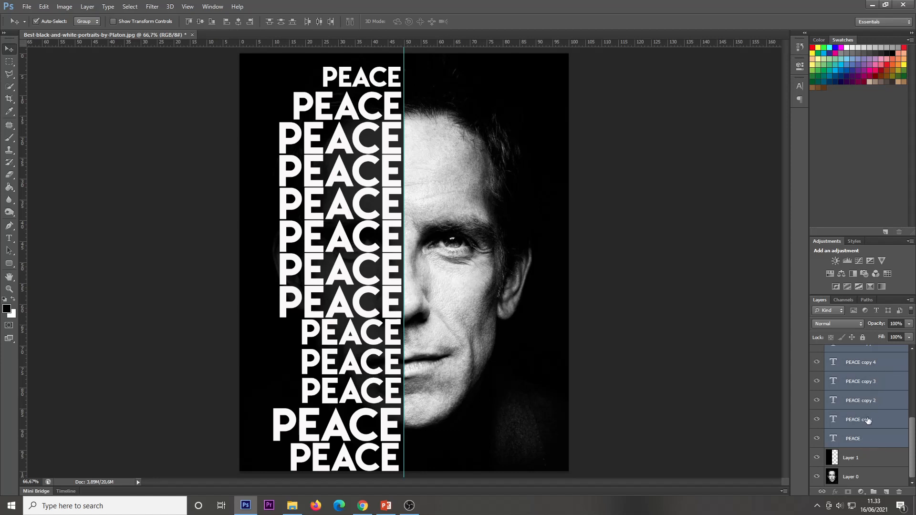
Rasterize all the selected PEACE text layers and merge them into a single layer
right_click(867, 418)
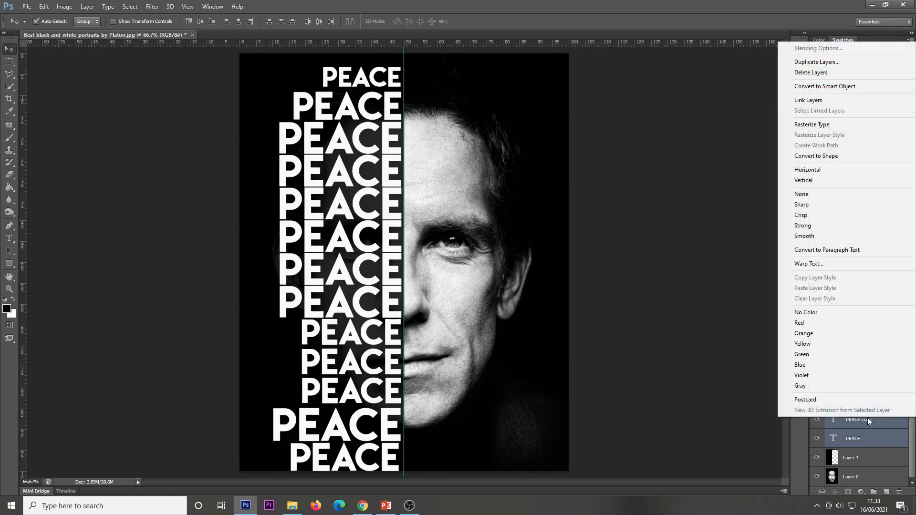
left_click(827, 125)
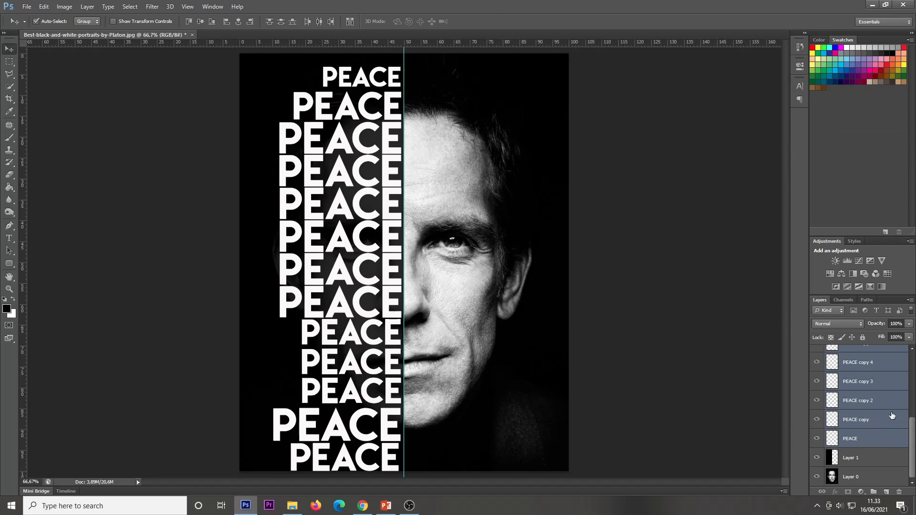
scroll(891, 418, "up", 5)
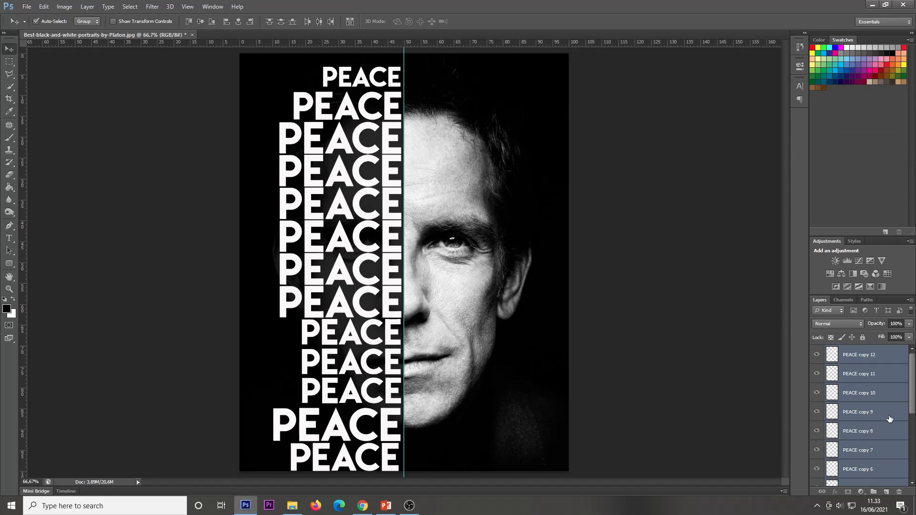
scroll(882, 380, "down", 5)
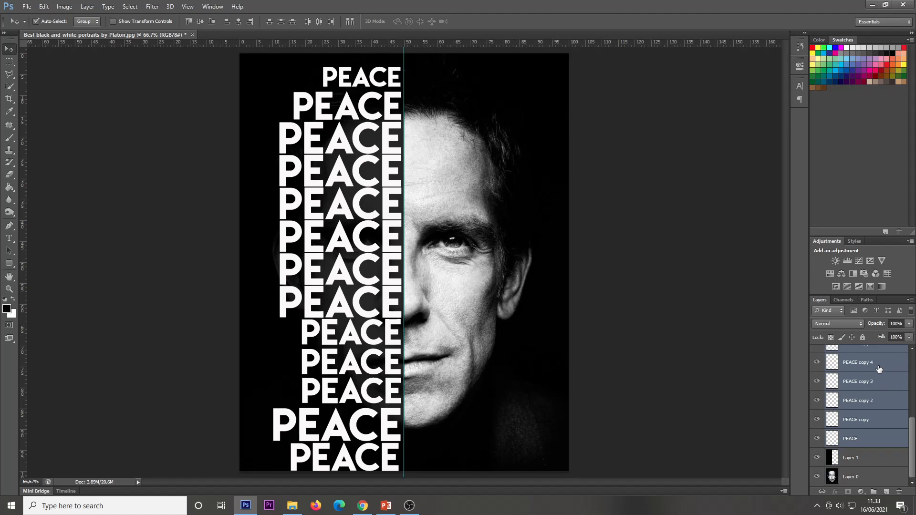
right_click(877, 407)
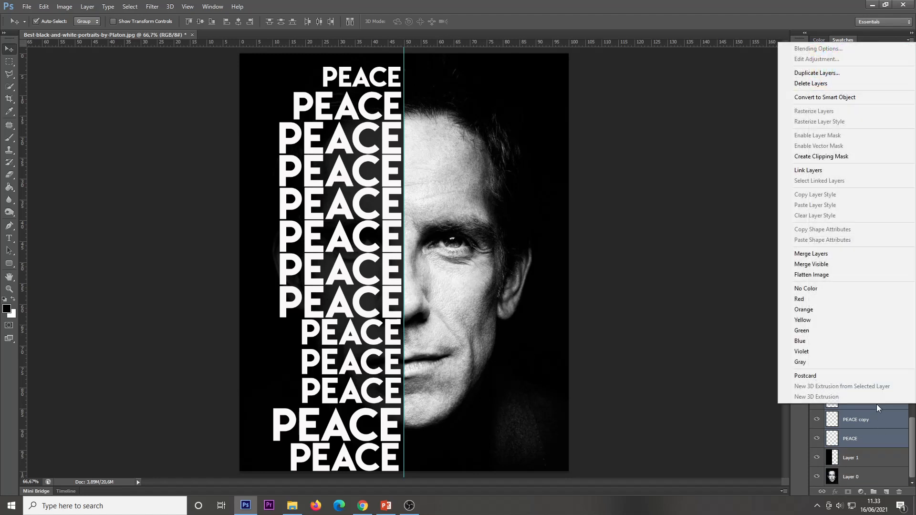
left_click(844, 253)
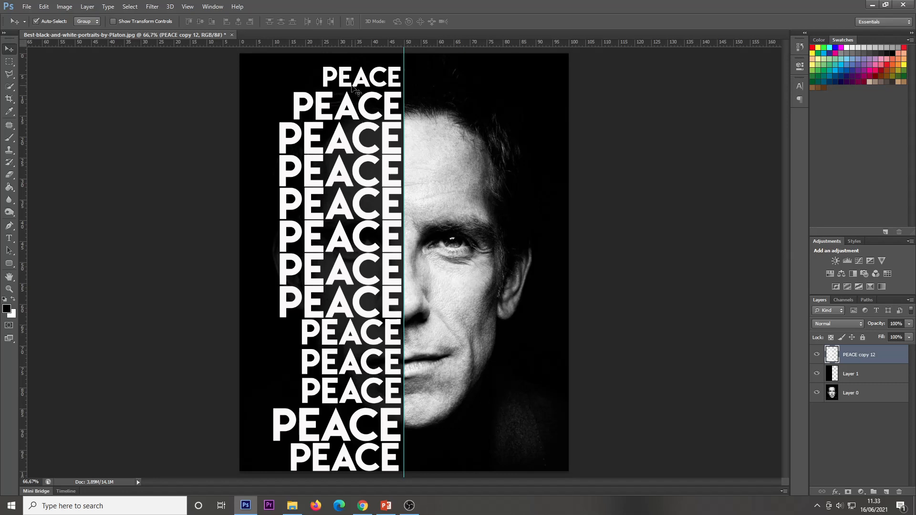
Load the merged text as a selection and delete that area from the black overlay layer, then deselect
left_click(831, 357, "ctrl")
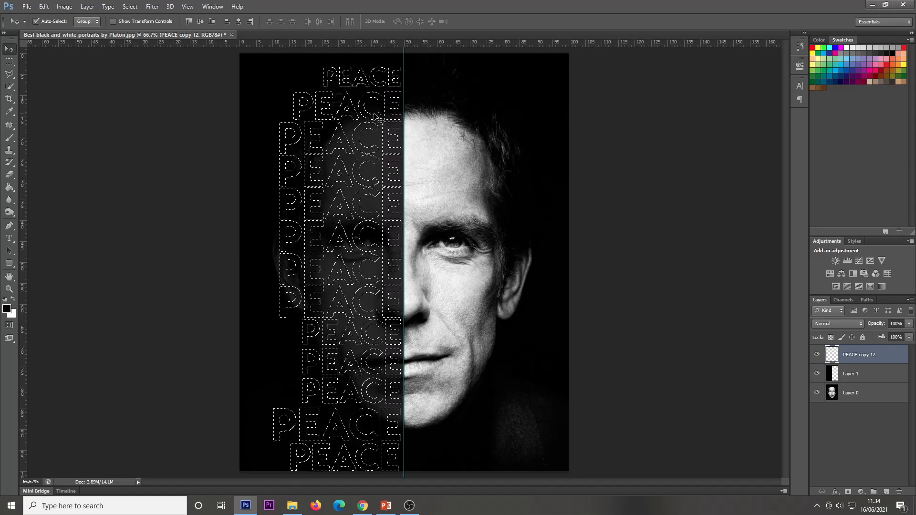
left_click(882, 373)
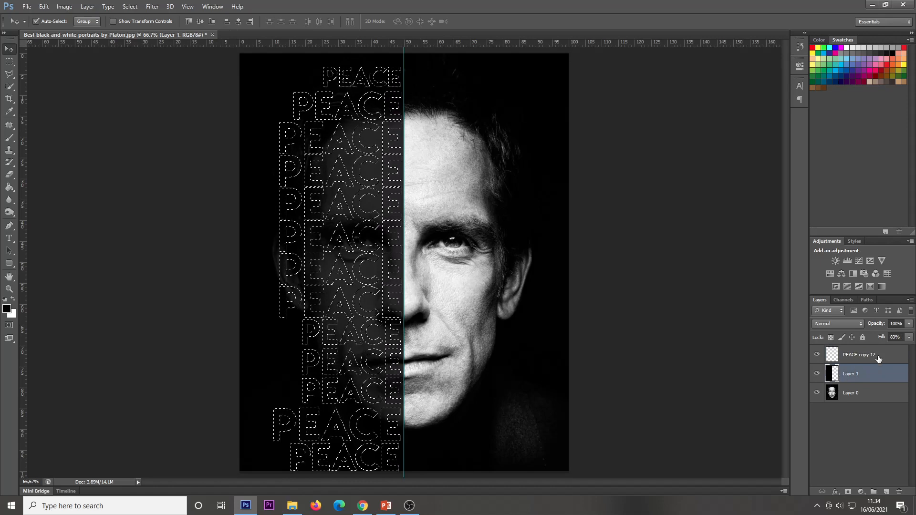
left_click_drag(879, 340, 897, 340)
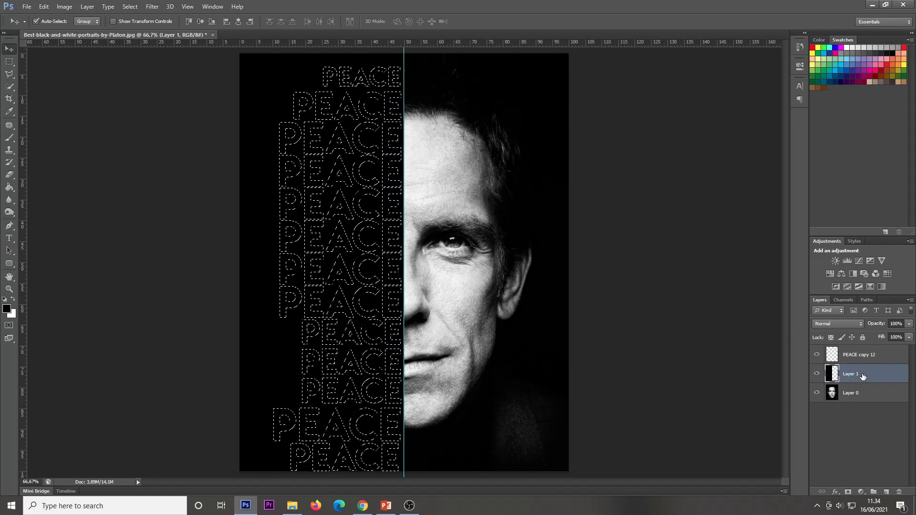
key("Delete")
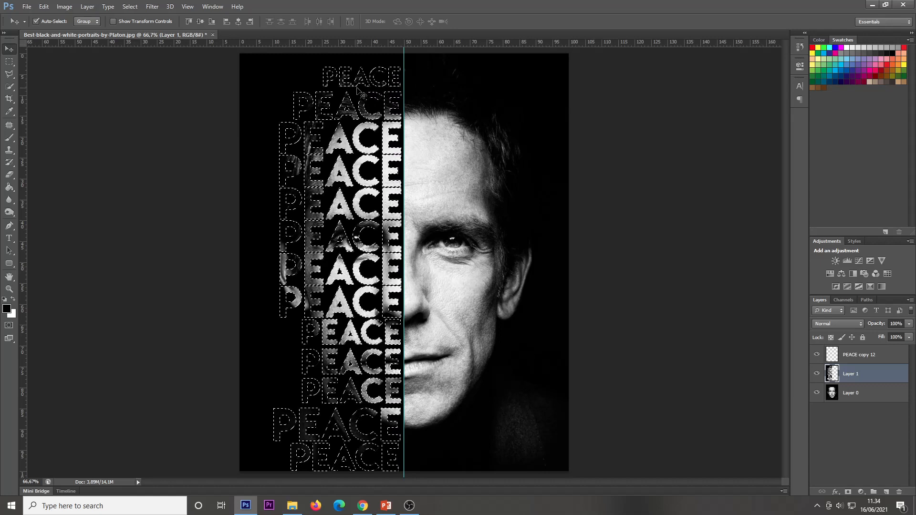
key("ctrl+d")
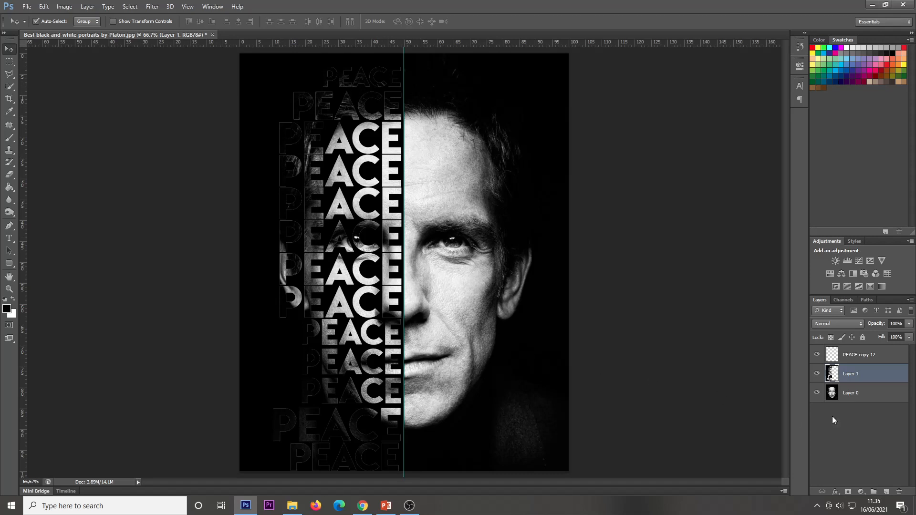
Set the merged PEACE text layer's blend mode to Multiply
left_click(861, 357)
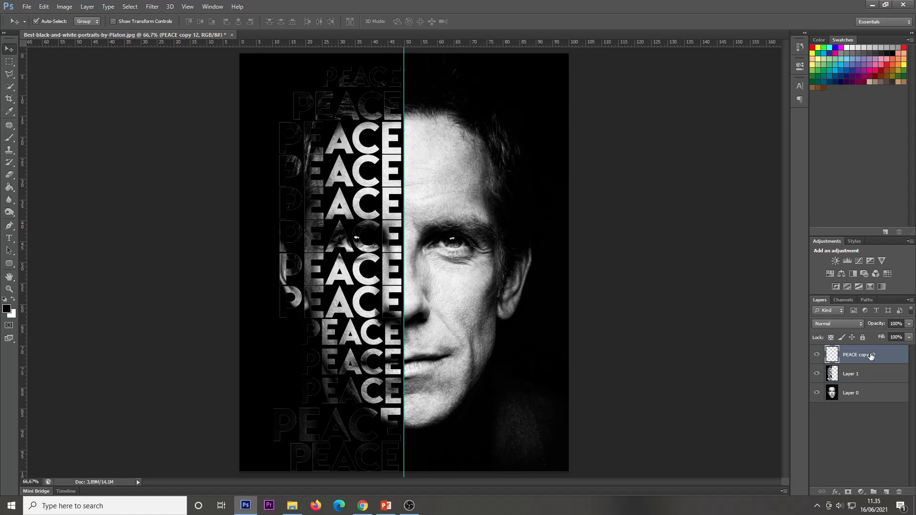
left_click(857, 325)
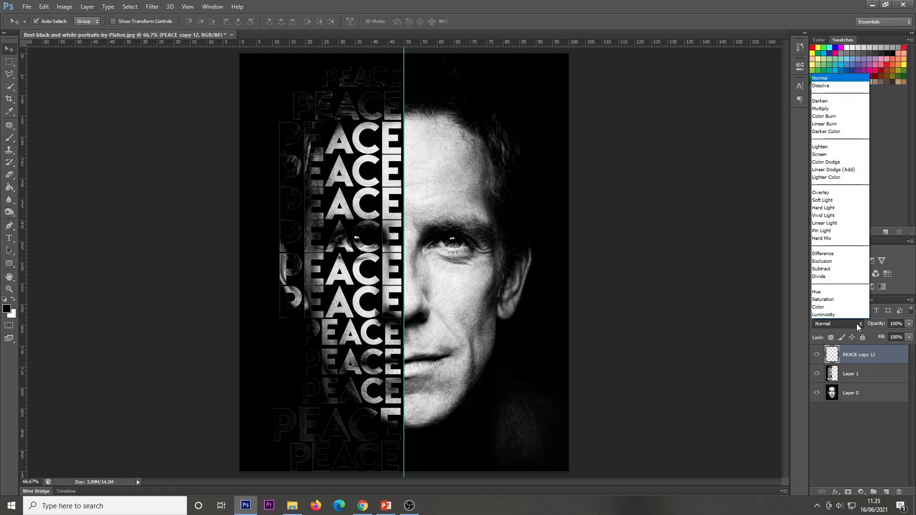
left_click(849, 113)
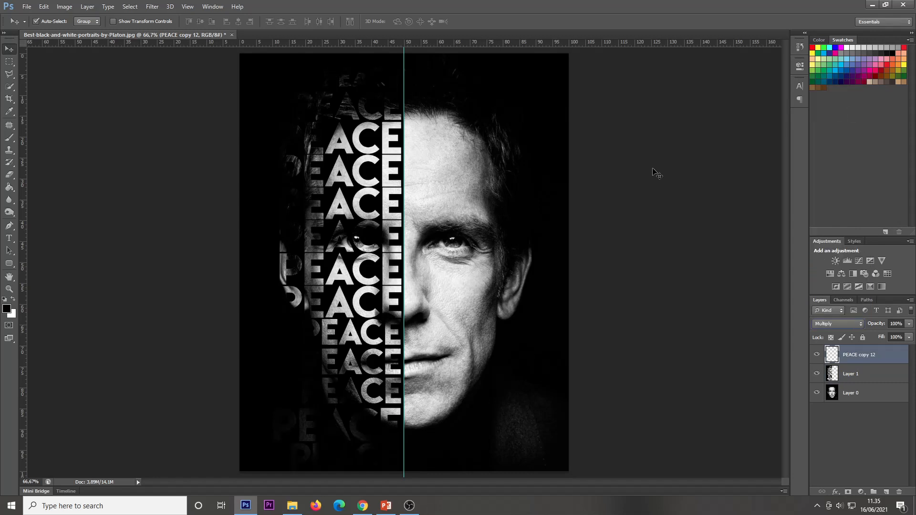